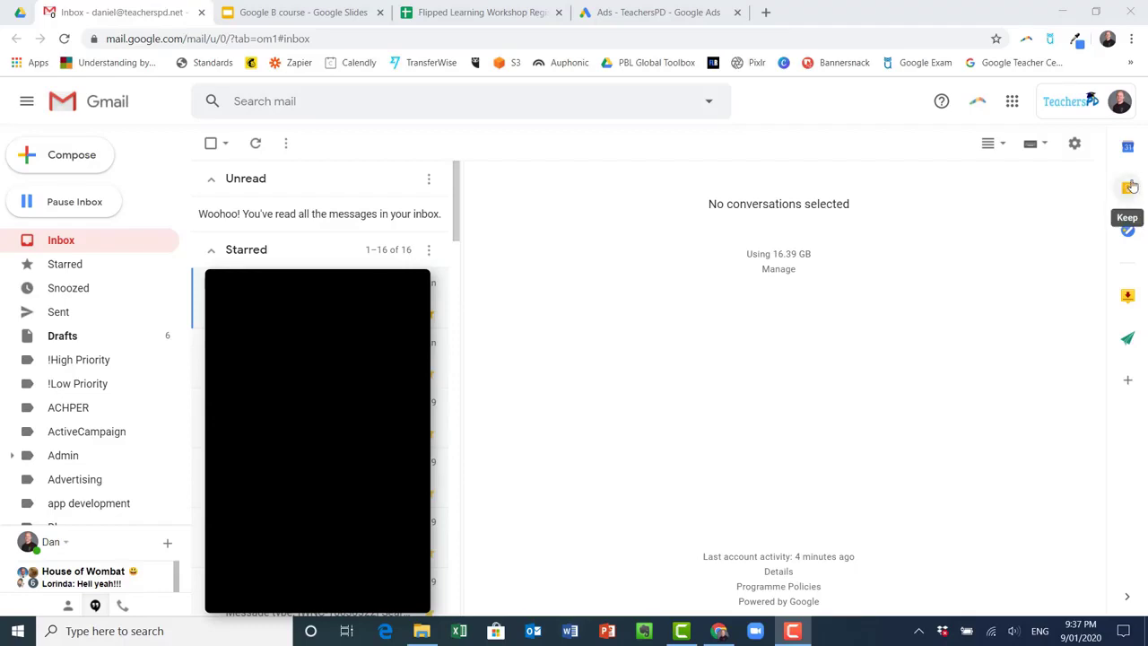
Load keep.google.com in a new Chrome tab
left_click(765, 13)
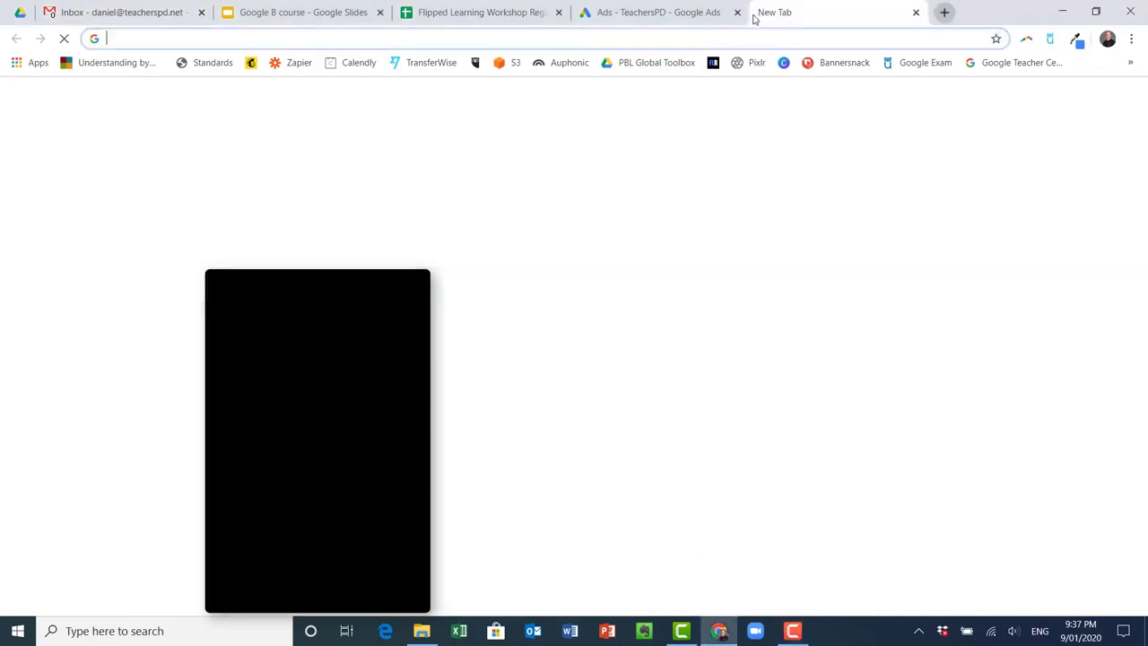
type("keep.google.com")
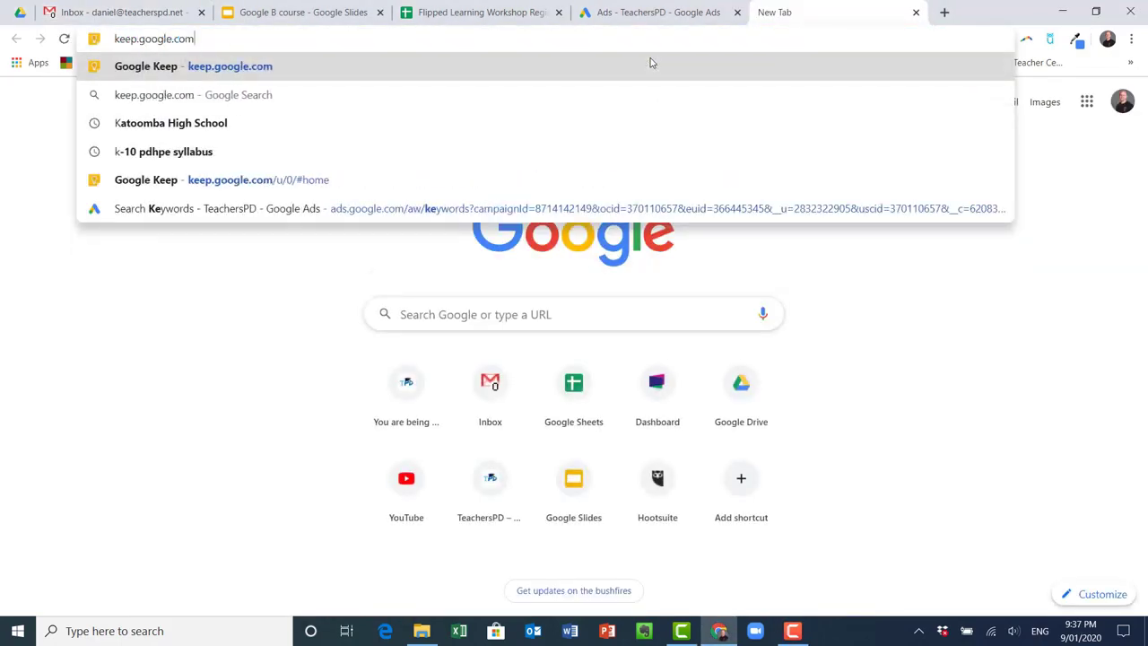
key("Return")
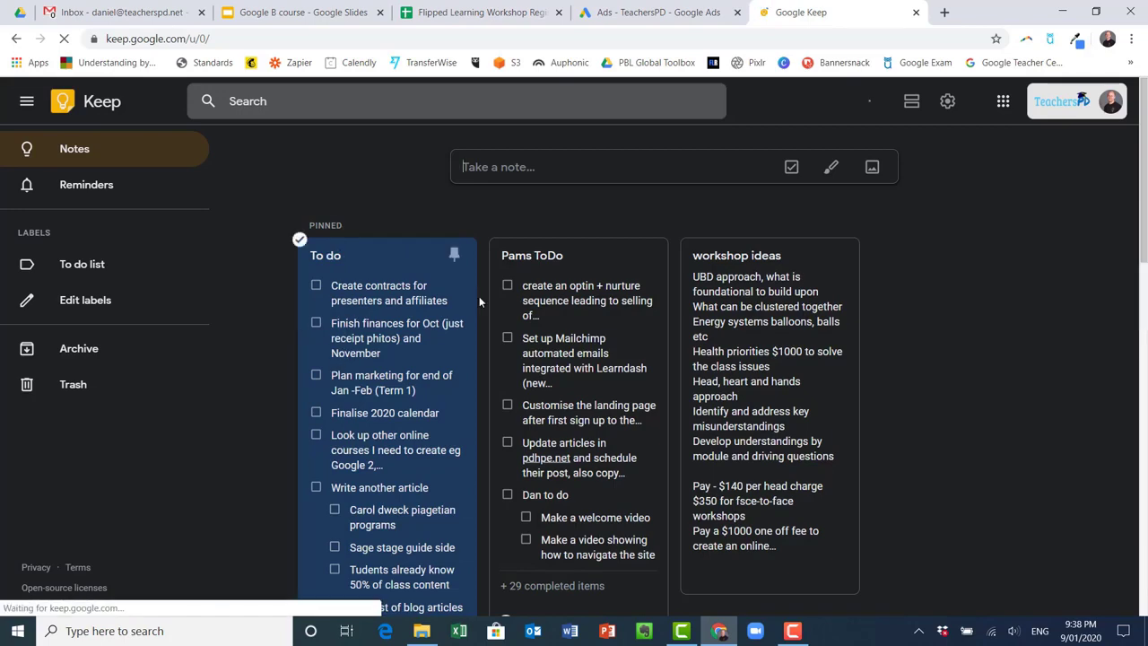
scroll(473, 339, "down", 3)
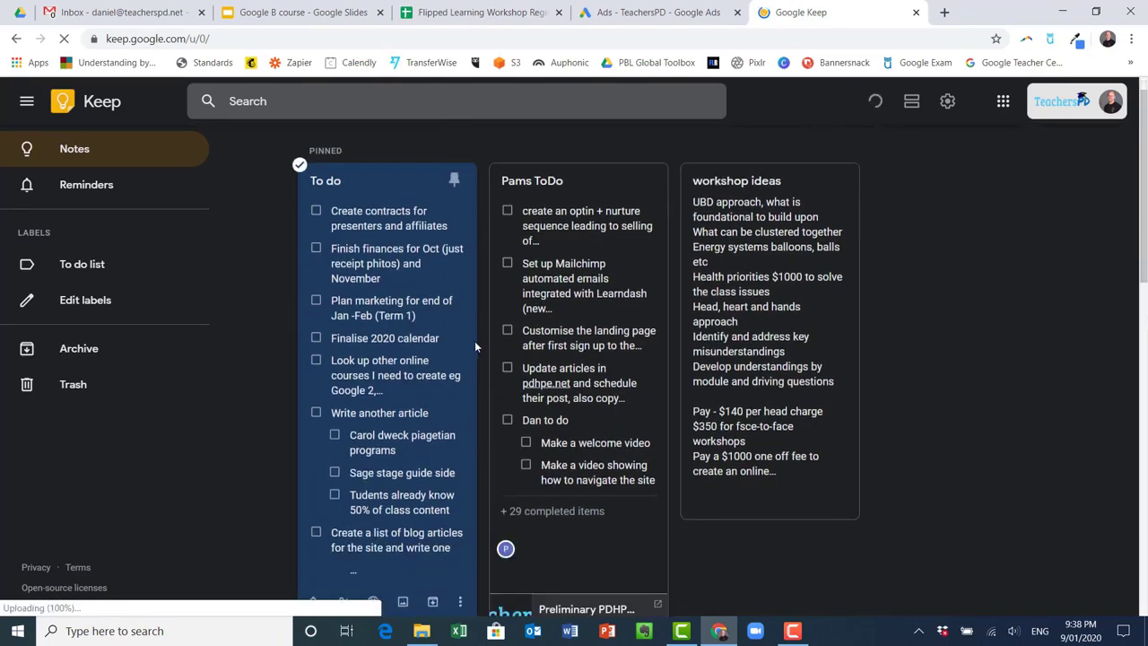
scroll(440, 312, "down", 4)
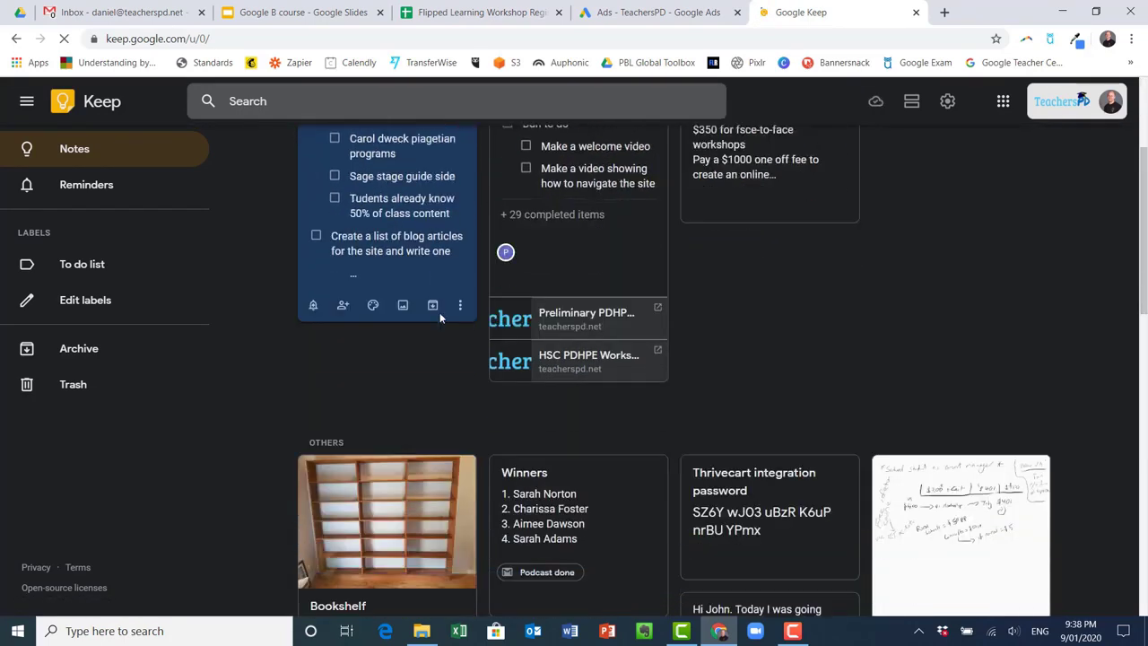
scroll(422, 278, "down", 1)
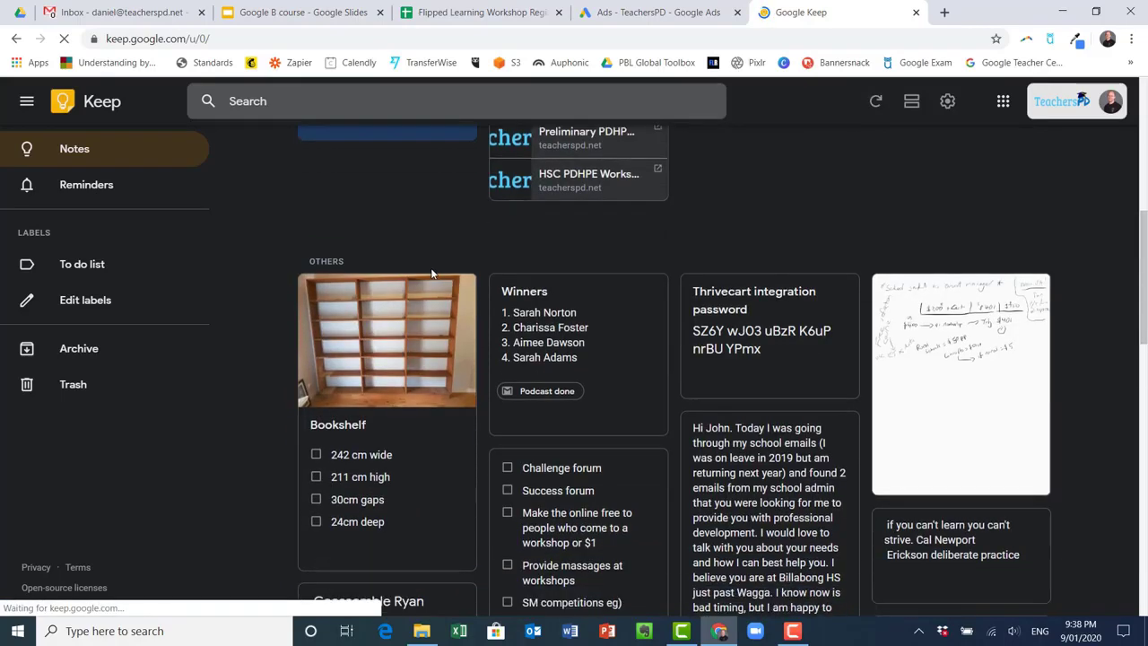
scroll(349, 289, "down", 1)
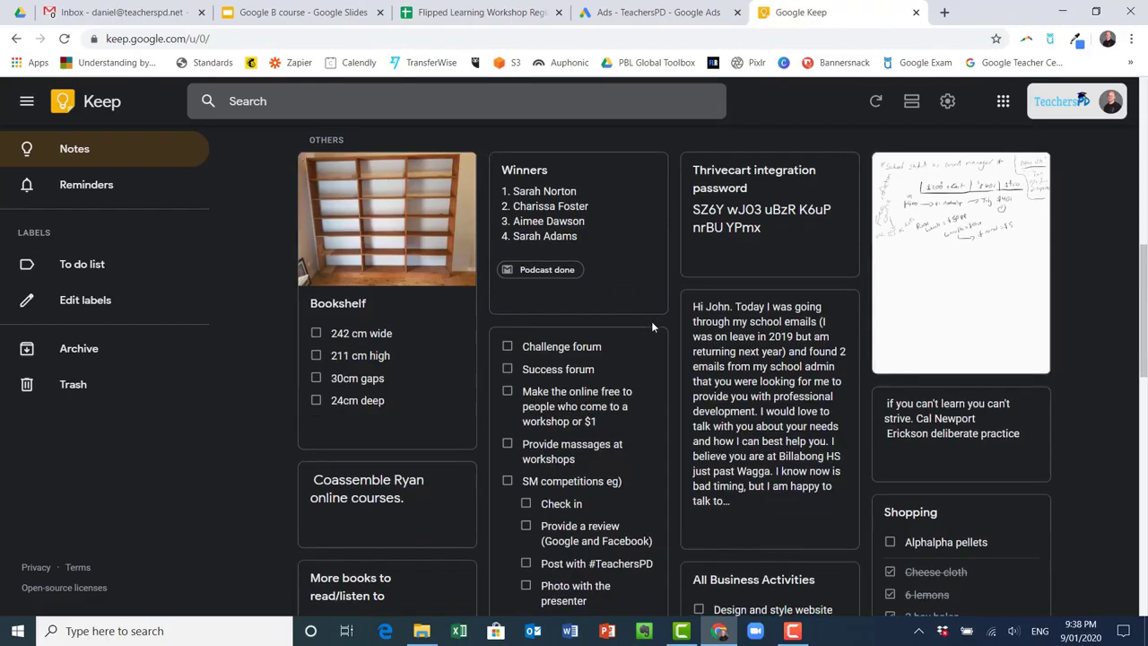
scroll(651, 321, "down", 8)
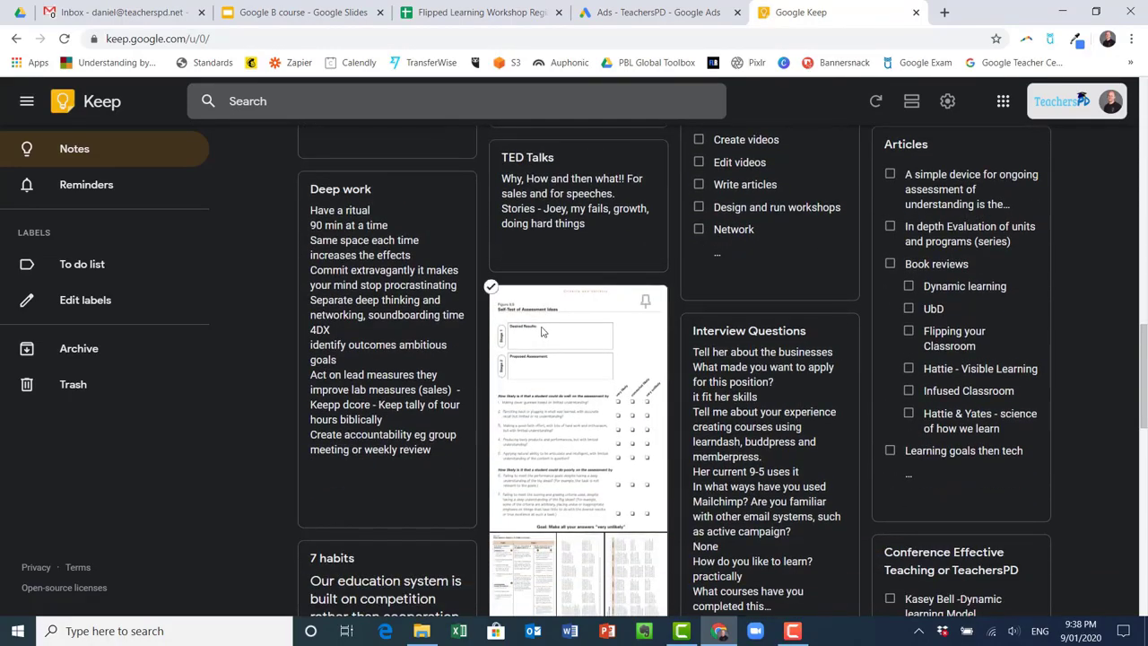
scroll(651, 327, "down", 3)
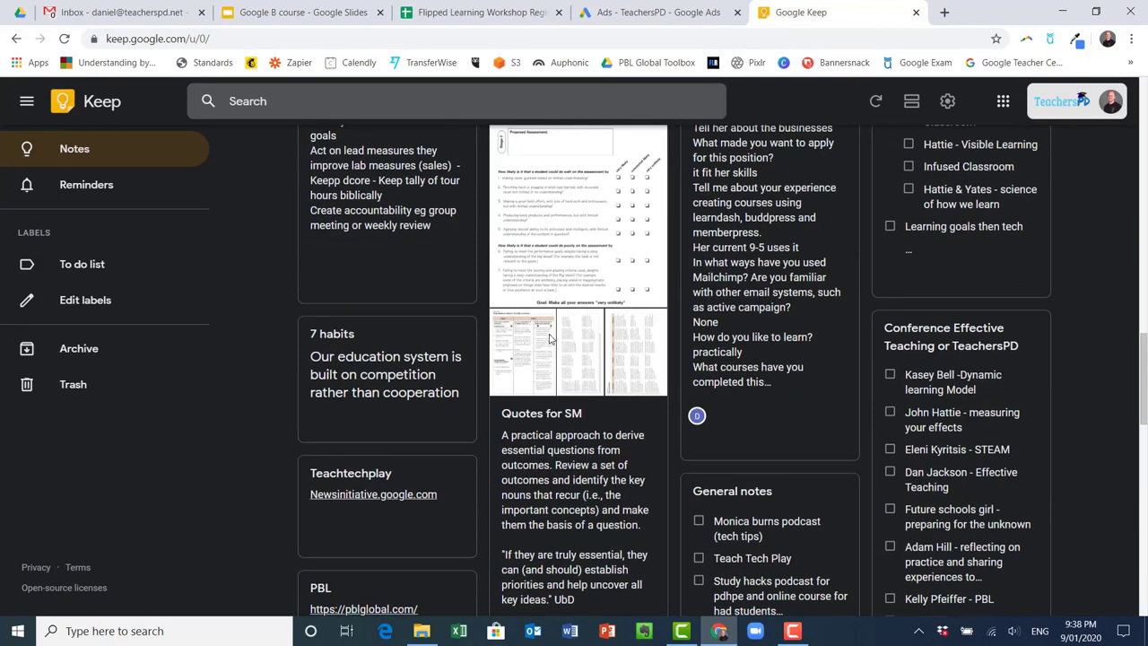
scroll(574, 344, "down", 1)
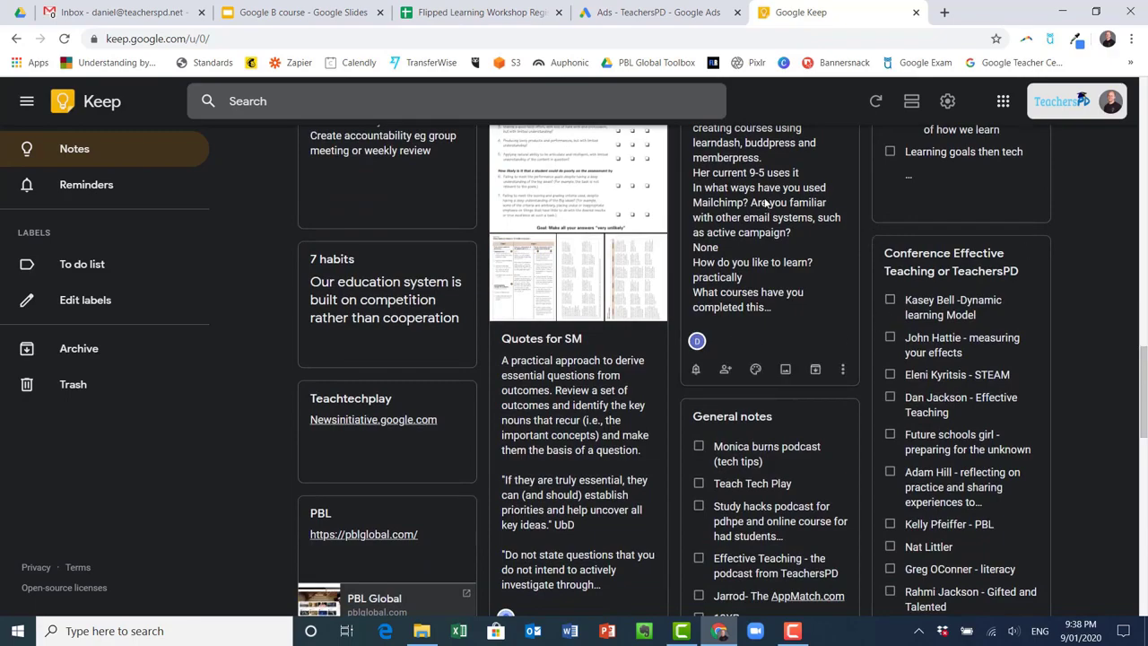
scroll(656, 311, "down", 4)
scroll(395, 215, "up", 2)
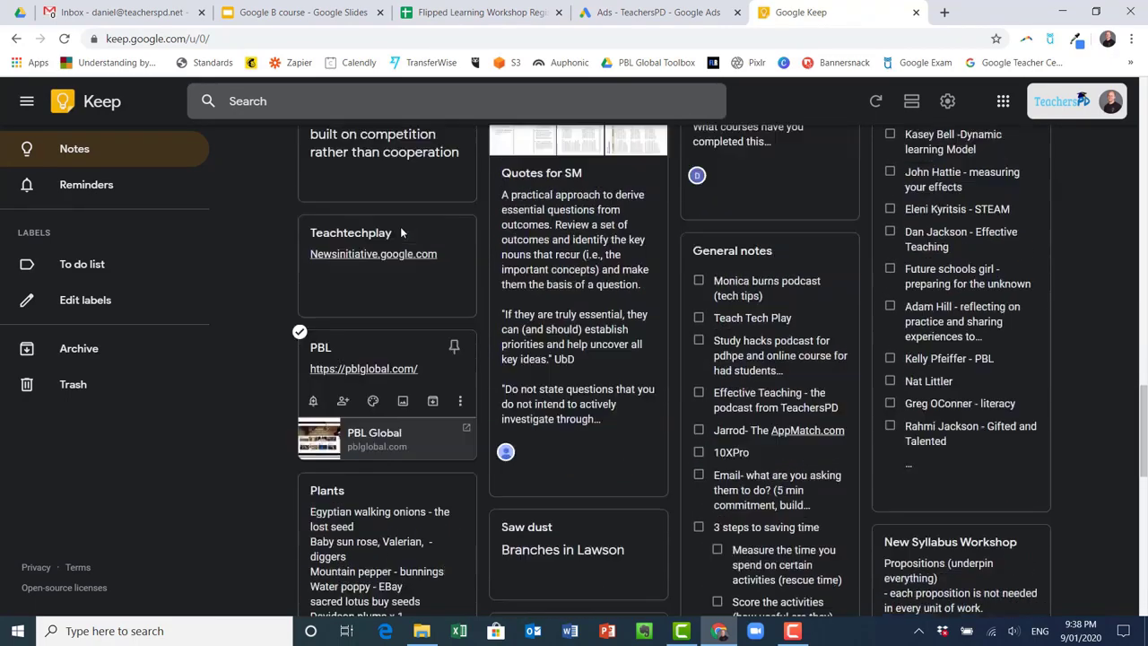
scroll(654, 350, "down", 8)
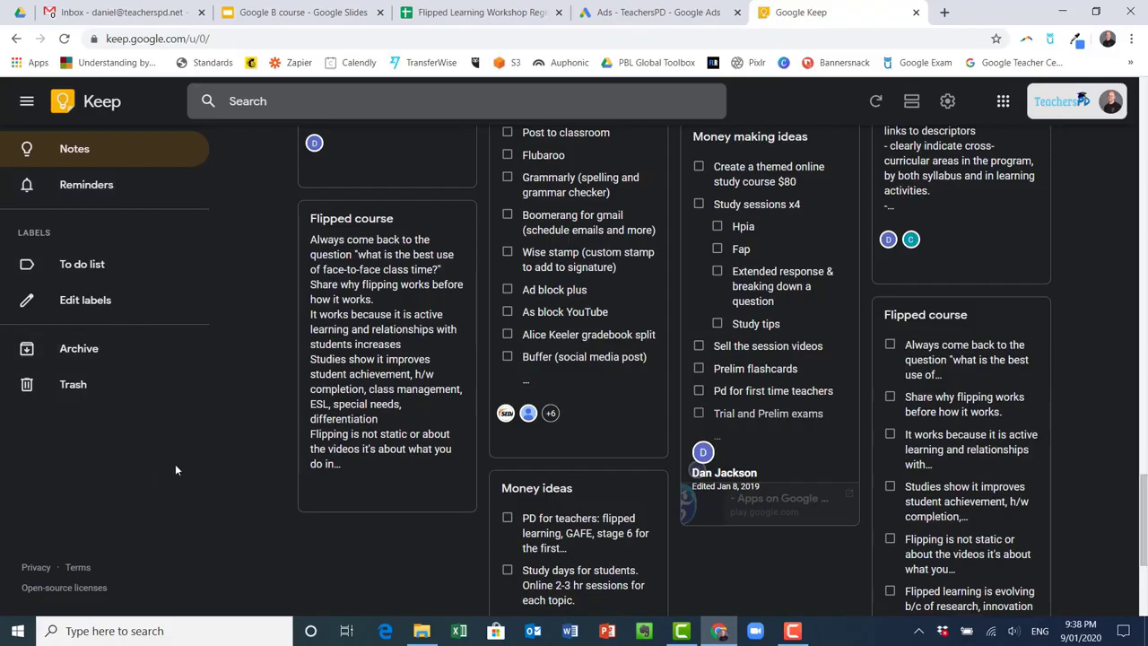
scroll(269, 423, "up", 10)
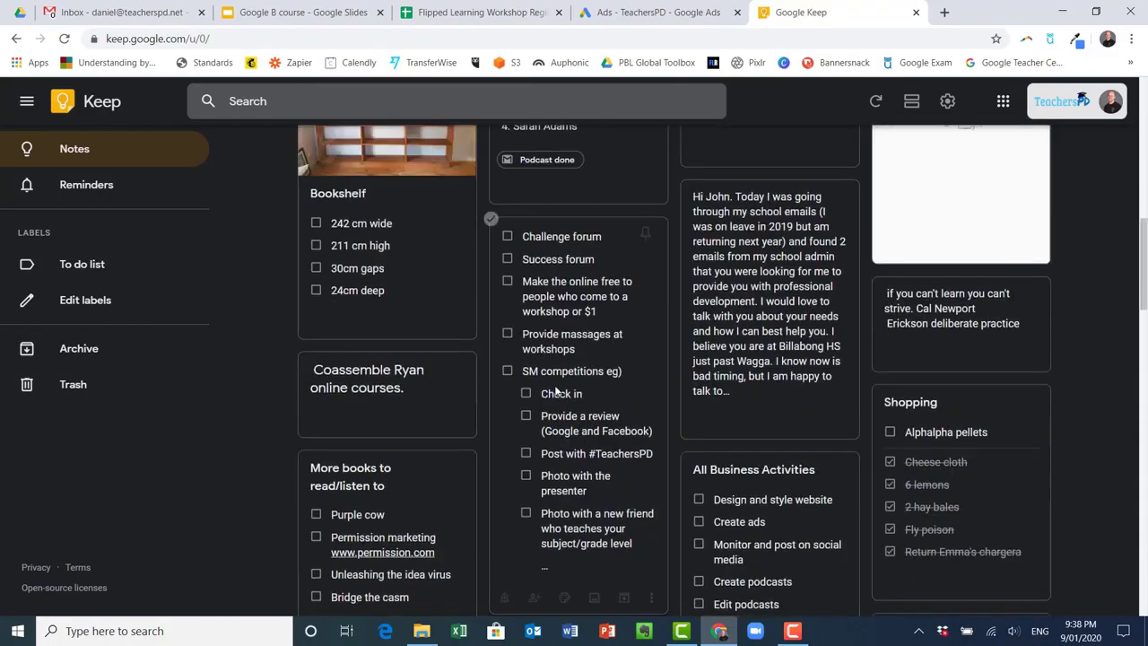
scroll(549, 384, "up", 5)
Create a note titled 'Test note' with a body line 'Phone call tomorrow' plus a phone number
left_click(524, 167)
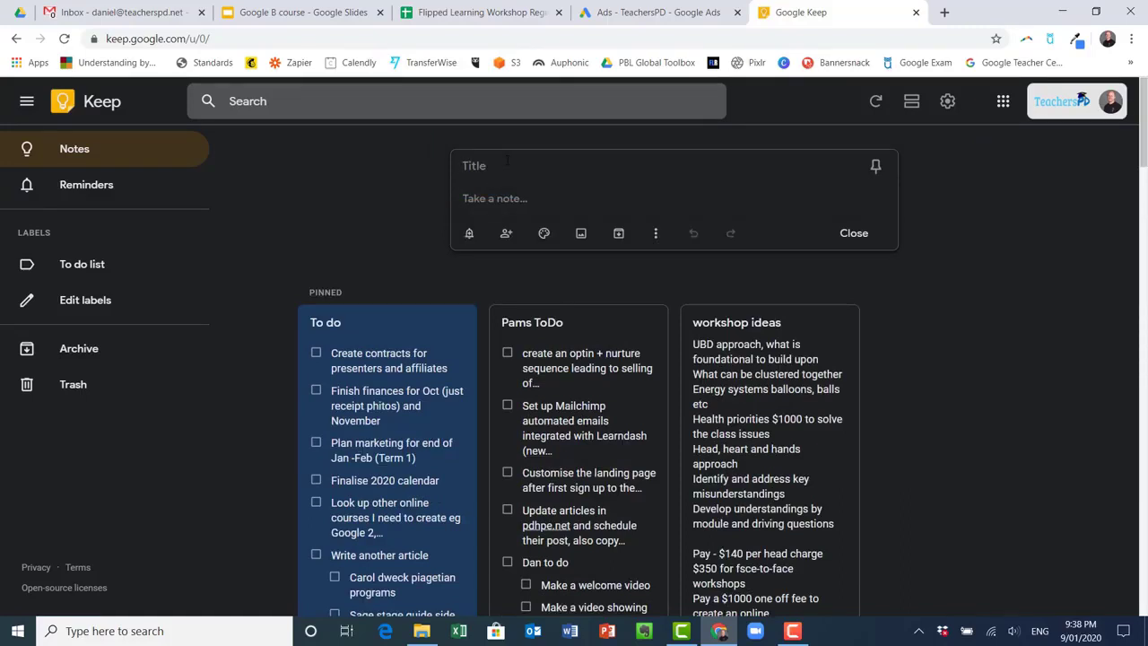
type("Test note")
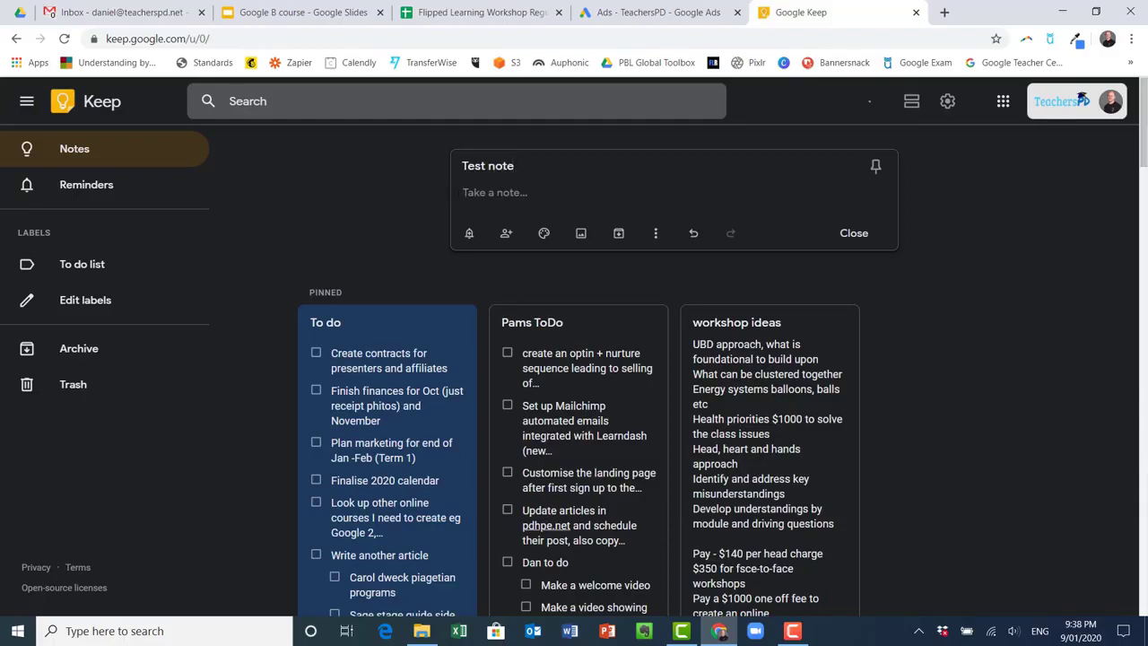
type("fskodns vd")
key("shift+Left")
key("shift+Left")
key("shift+Left")
key("shift+Left")
key("shift+Left")
key("shift+Left")
key("shift+Left")
key("shift+Left")
key("shift+Left")
key("shift+Left")
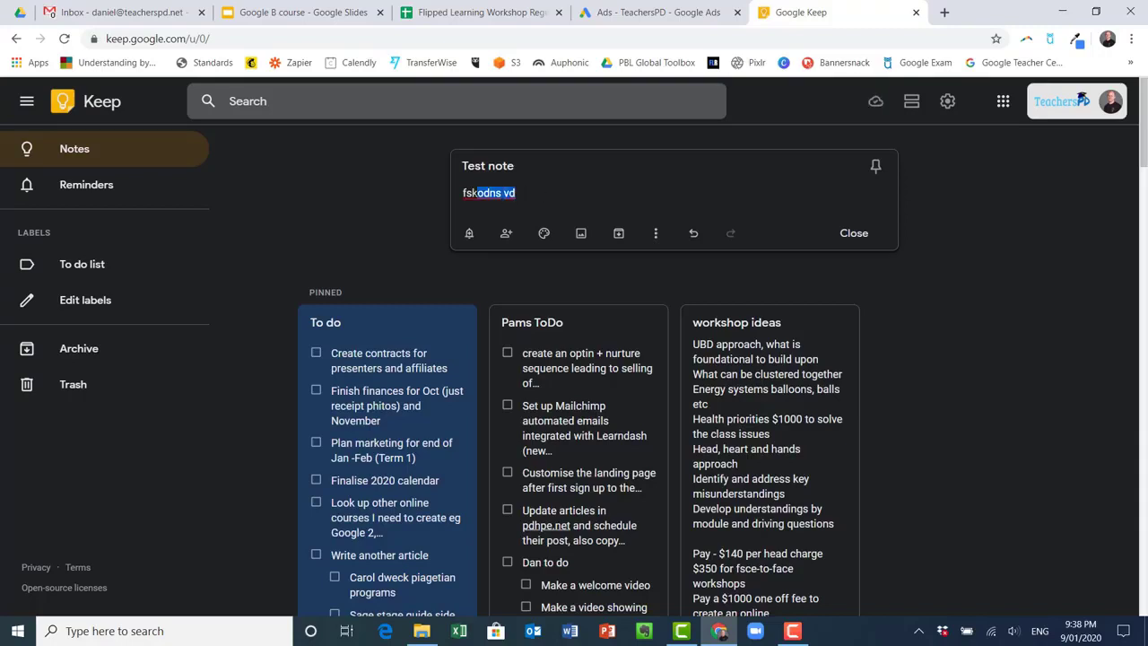
type("Pho")
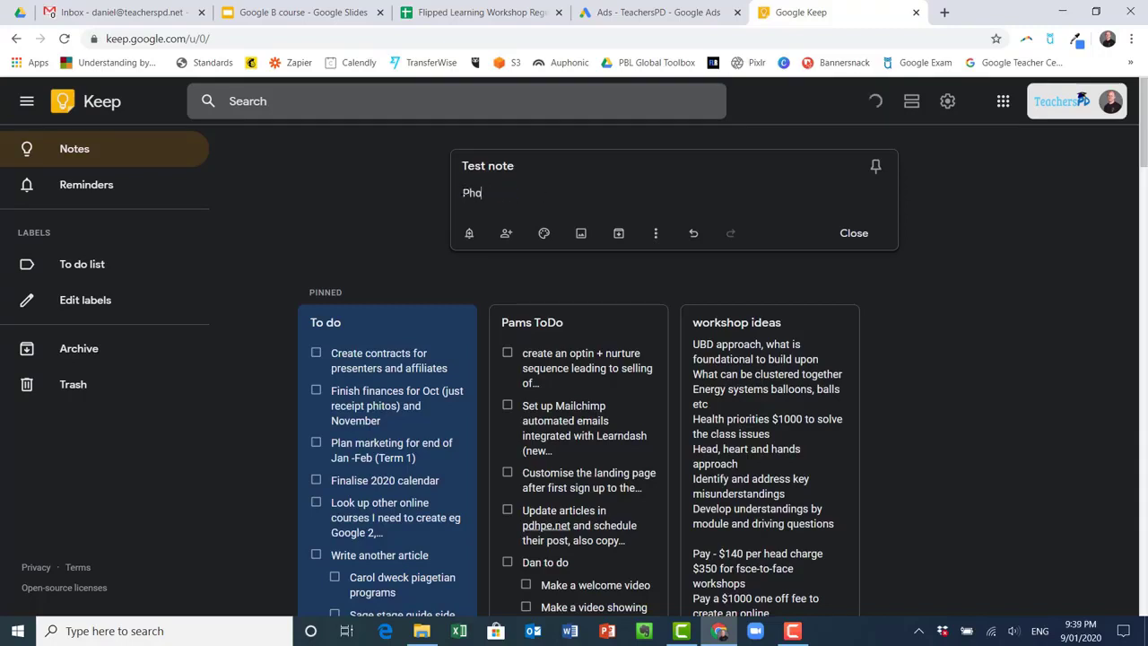
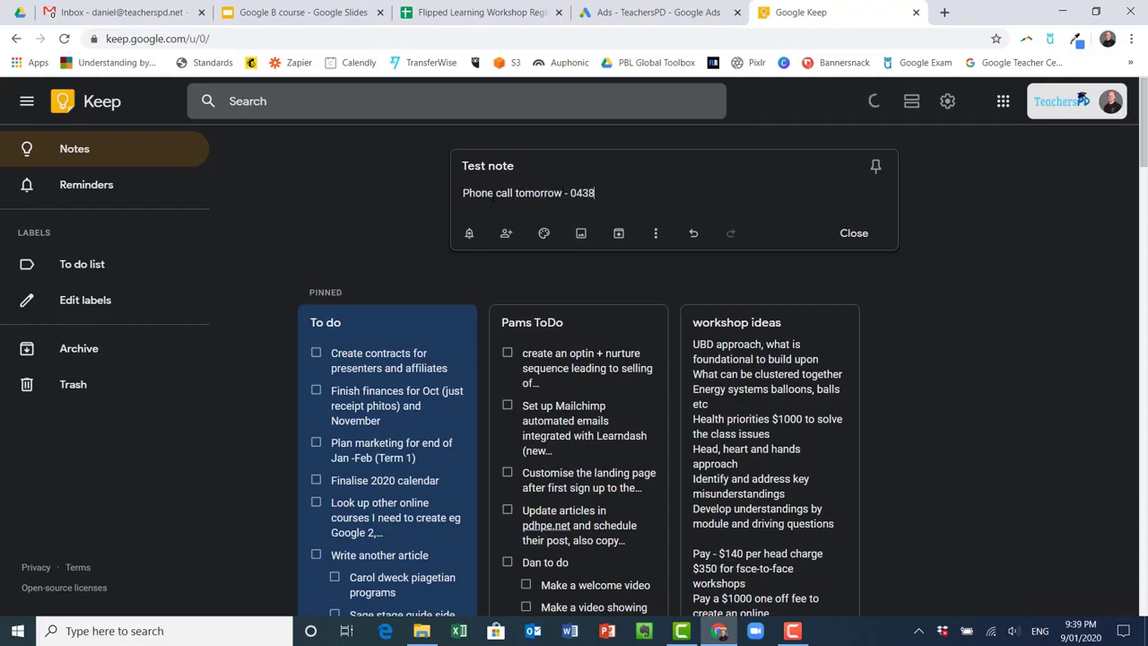
Open the note's reminder options, preview Pick date & time, then go back to the presets
left_click(469, 235)
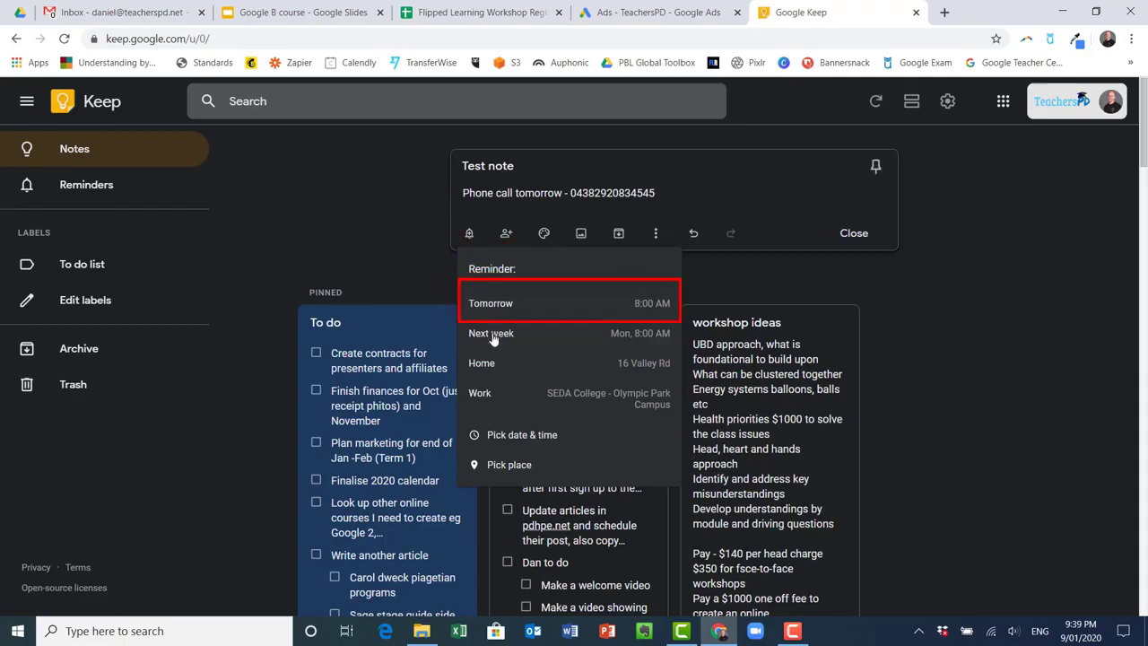
left_click(507, 441)
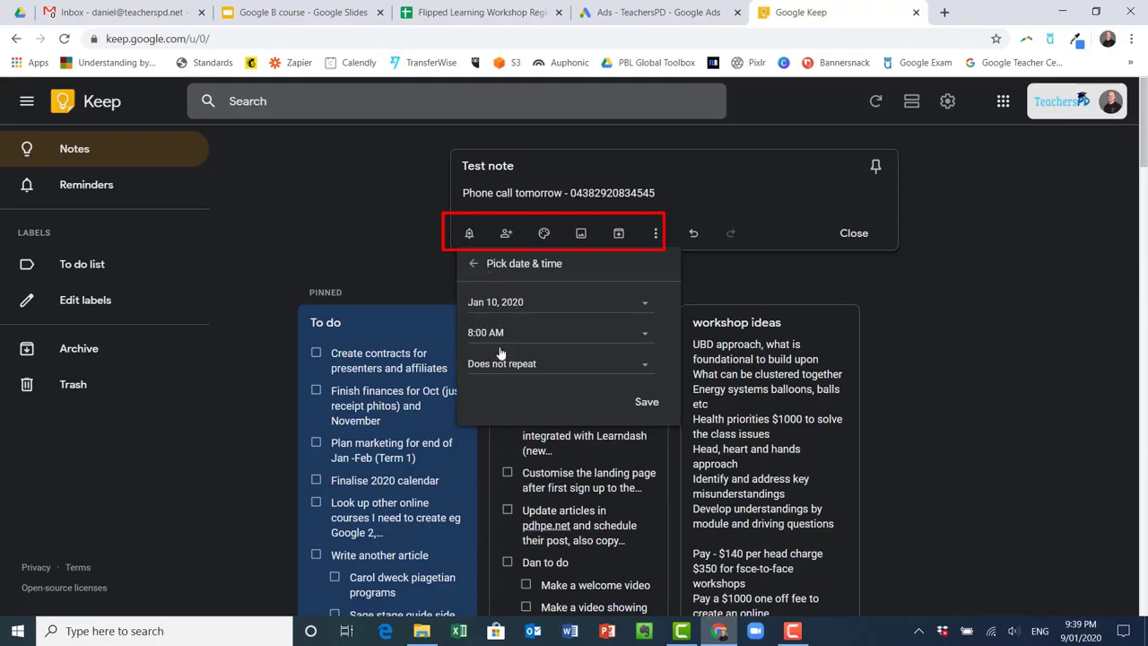
left_click(472, 262)
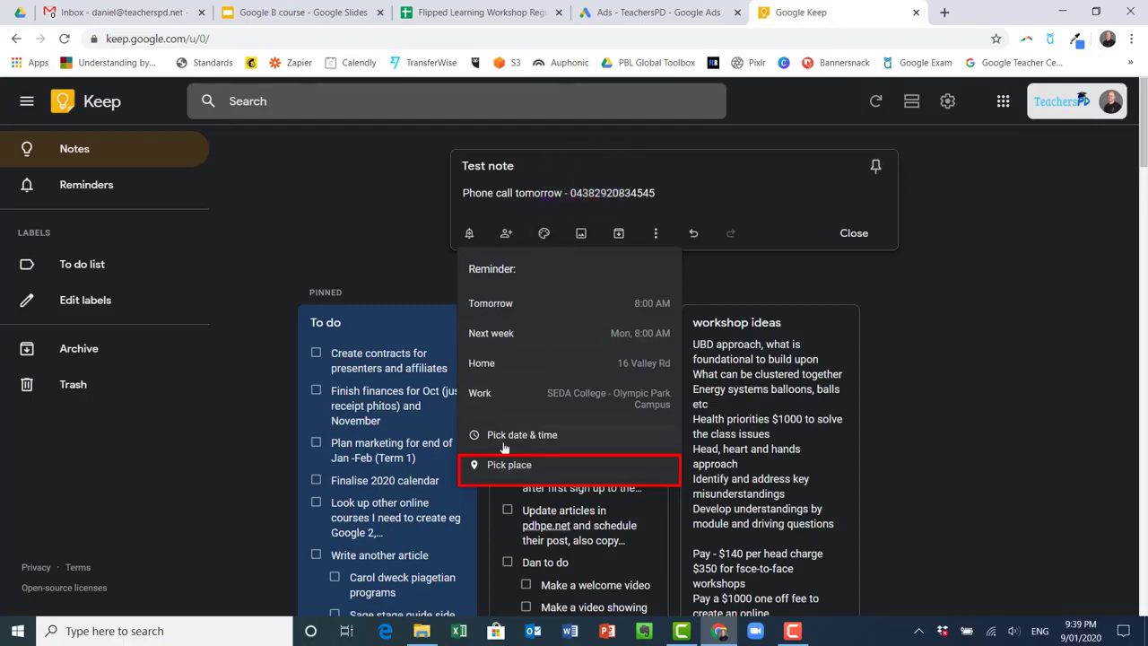
Set a Tomorrow 8:00 AM reminder, then open and close the collaborator settings unchanged
left_click(512, 303)
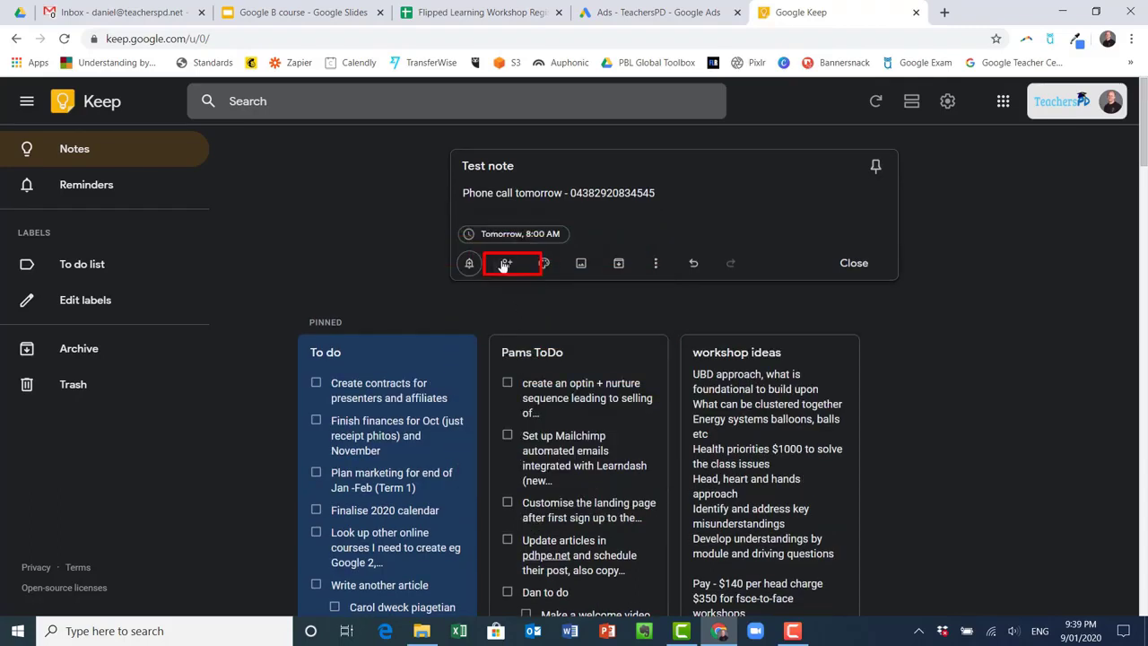
left_click(505, 265)
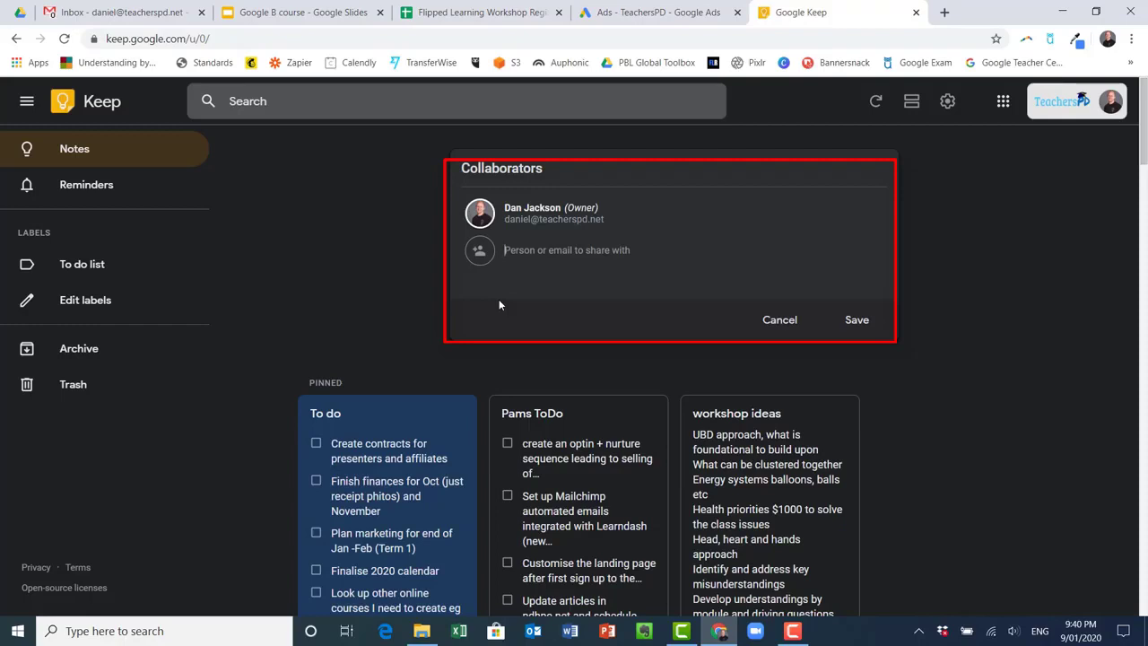
left_click(768, 320)
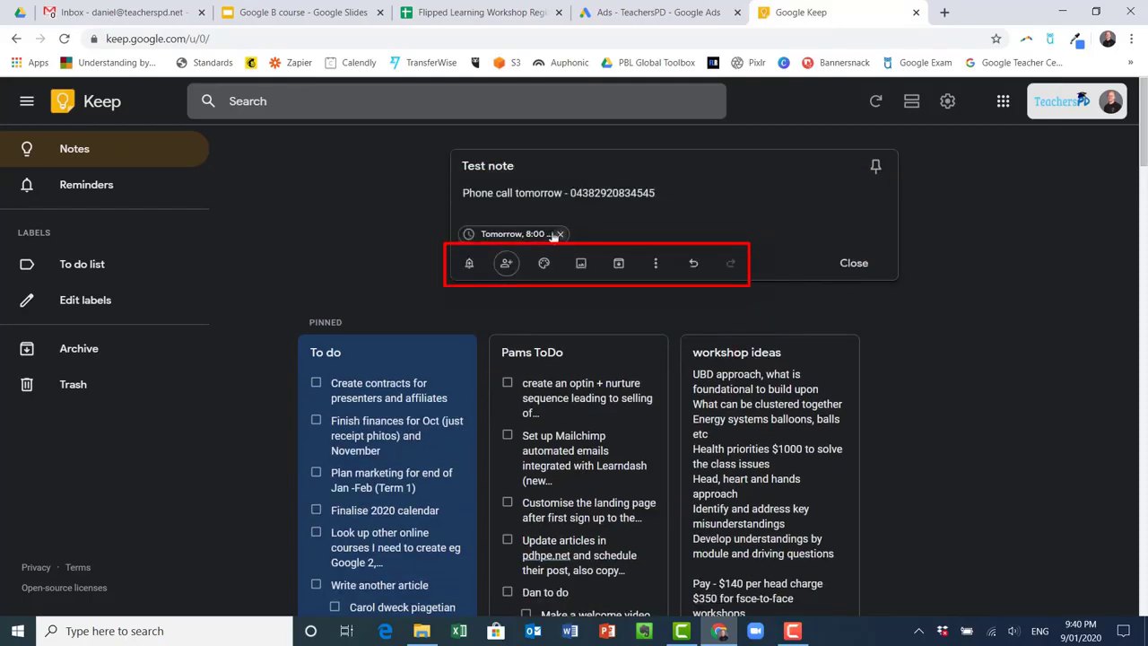
Change the Test note's colour to Yellow
mouse_move(542, 263)
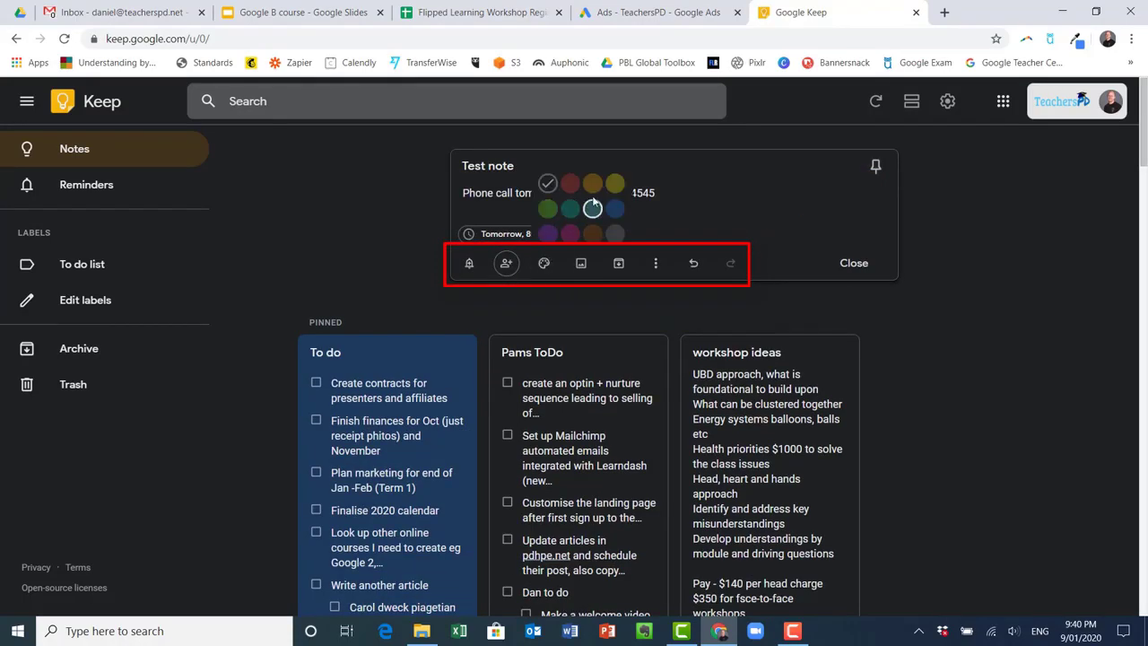
left_click(615, 183)
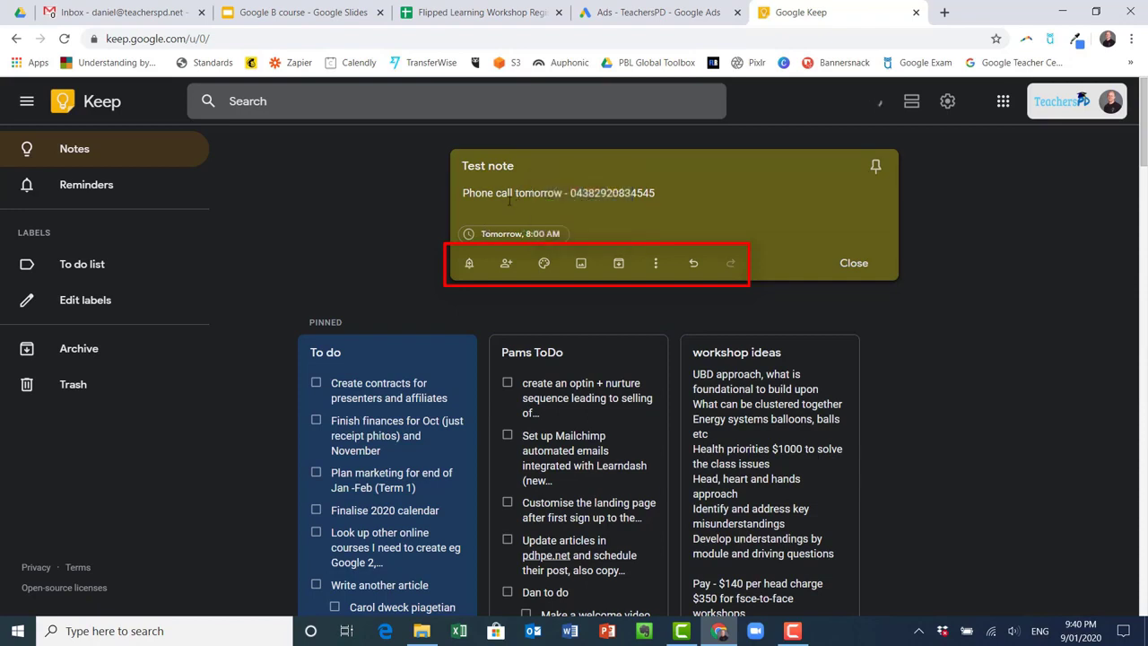
mouse_move(544, 266)
Insert 'TeachersPD Logo (2)' from Downloads as the note's image
left_click(583, 265)
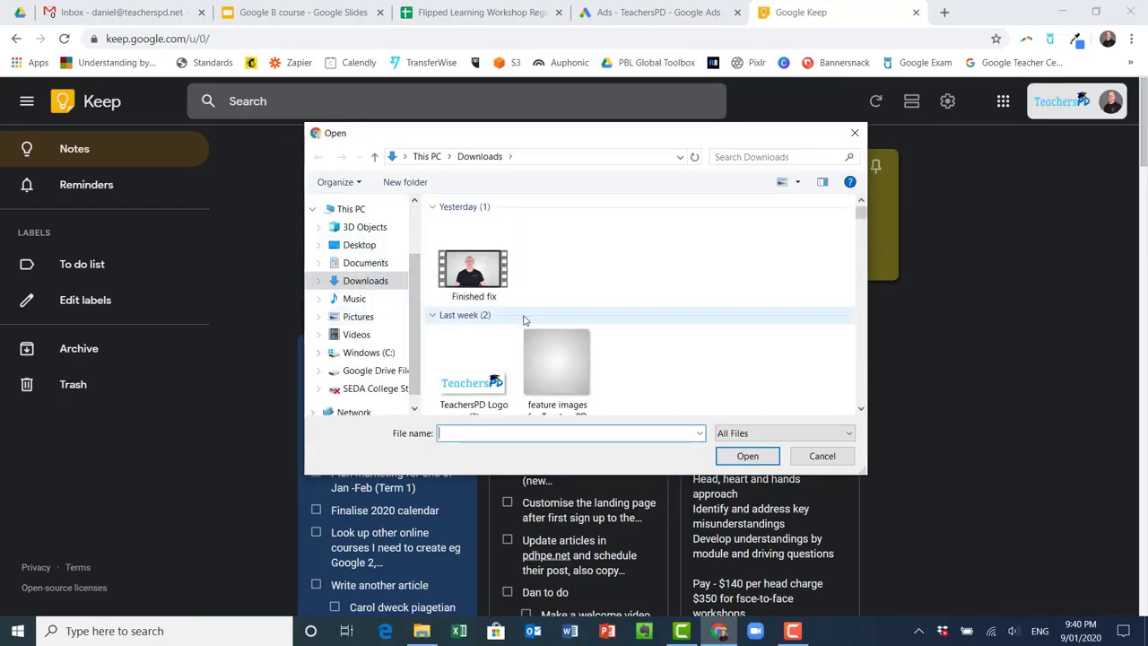
left_click(471, 364)
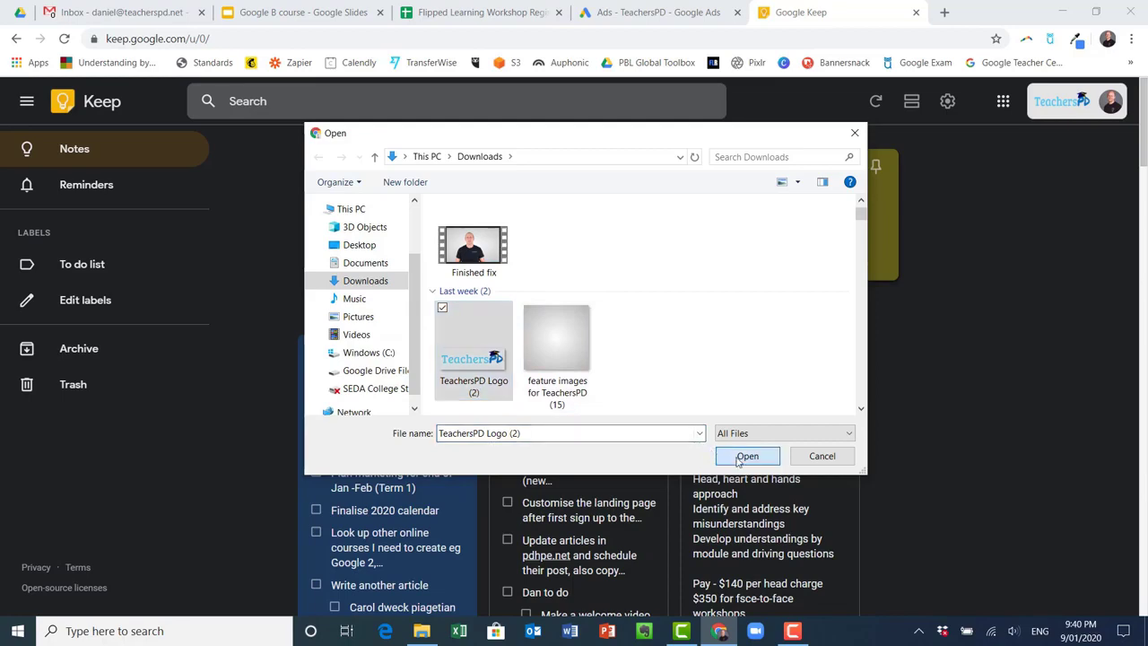
left_click(746, 456)
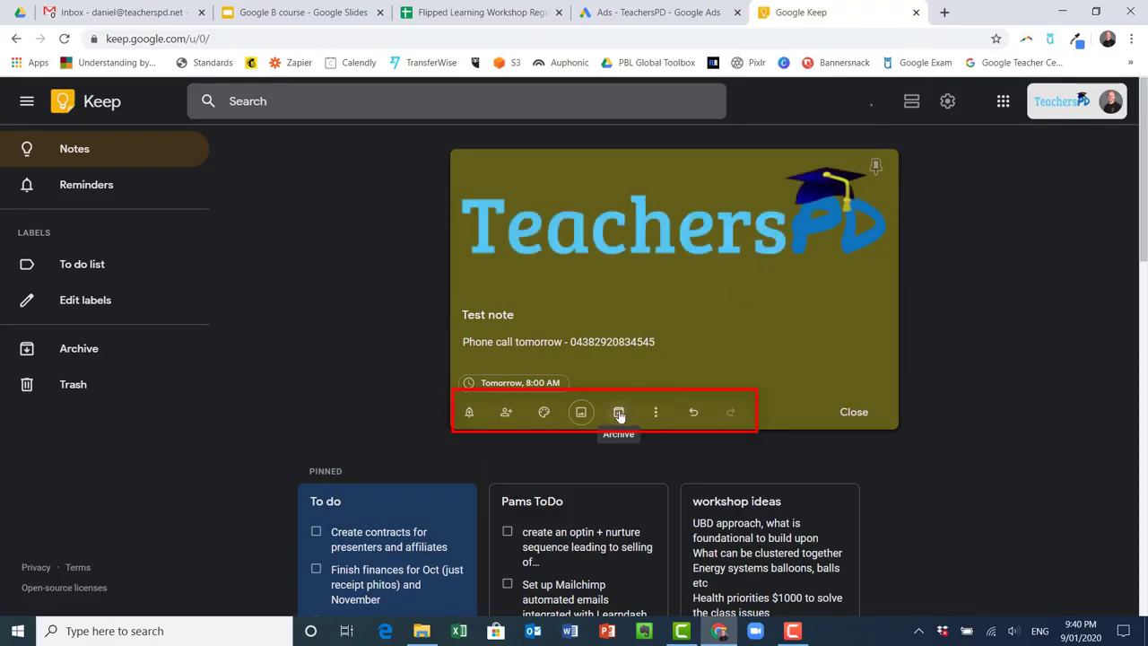
Create a new 'Phone Calls' label and apply it to the Test note
left_click(657, 412)
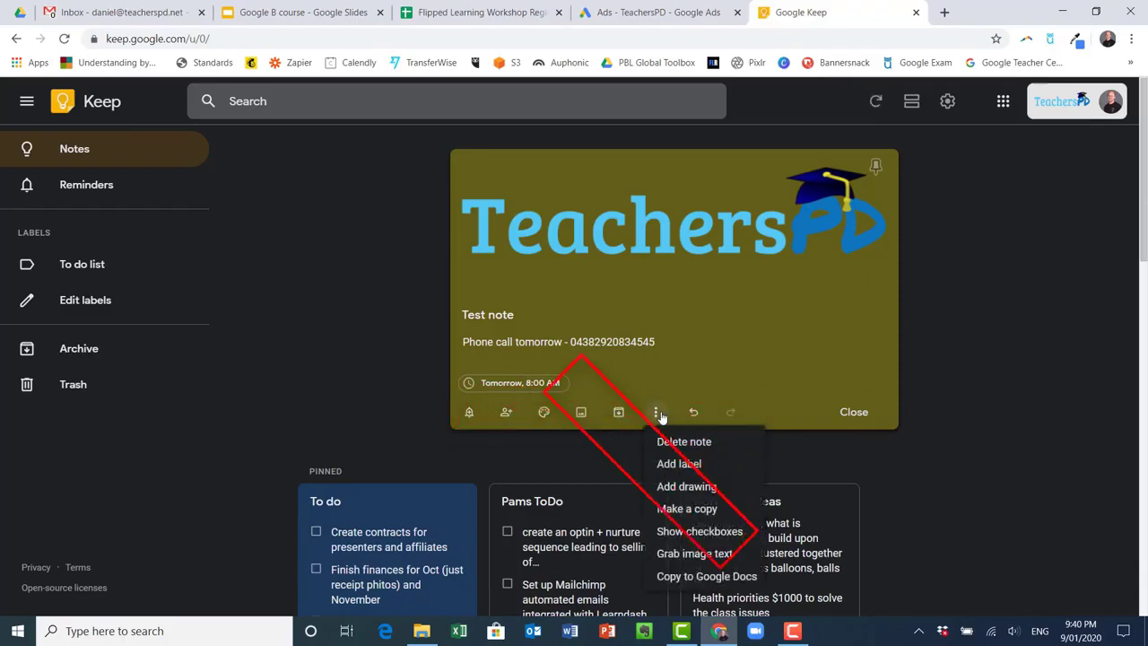
left_click(683, 464)
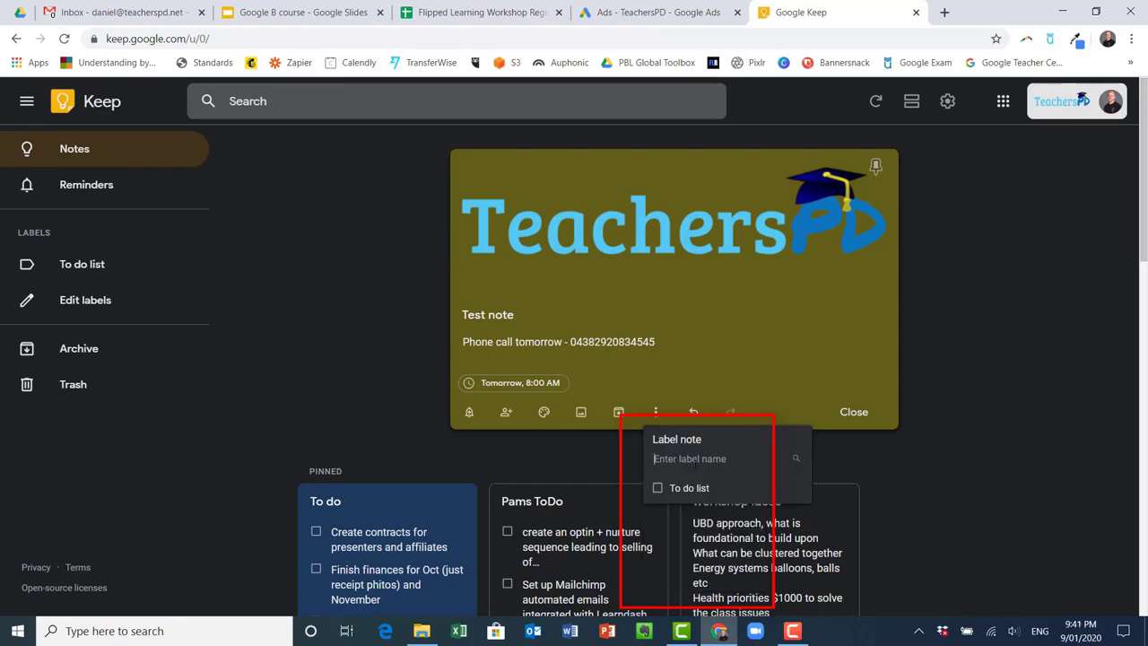
type("Phone Calls")
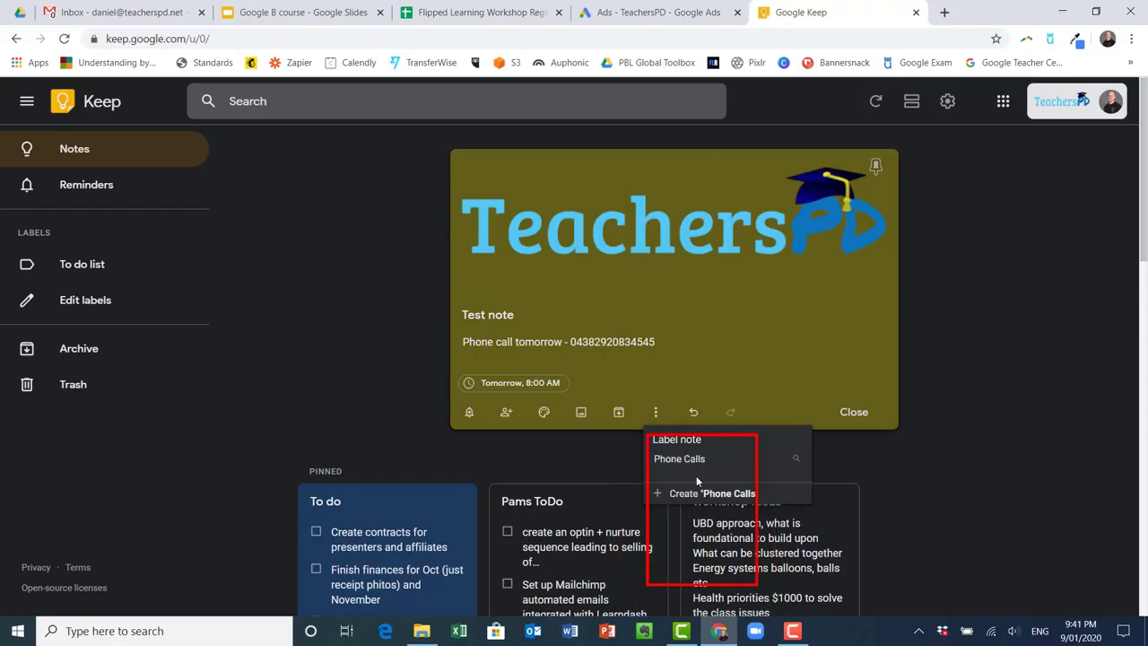
left_click(693, 494)
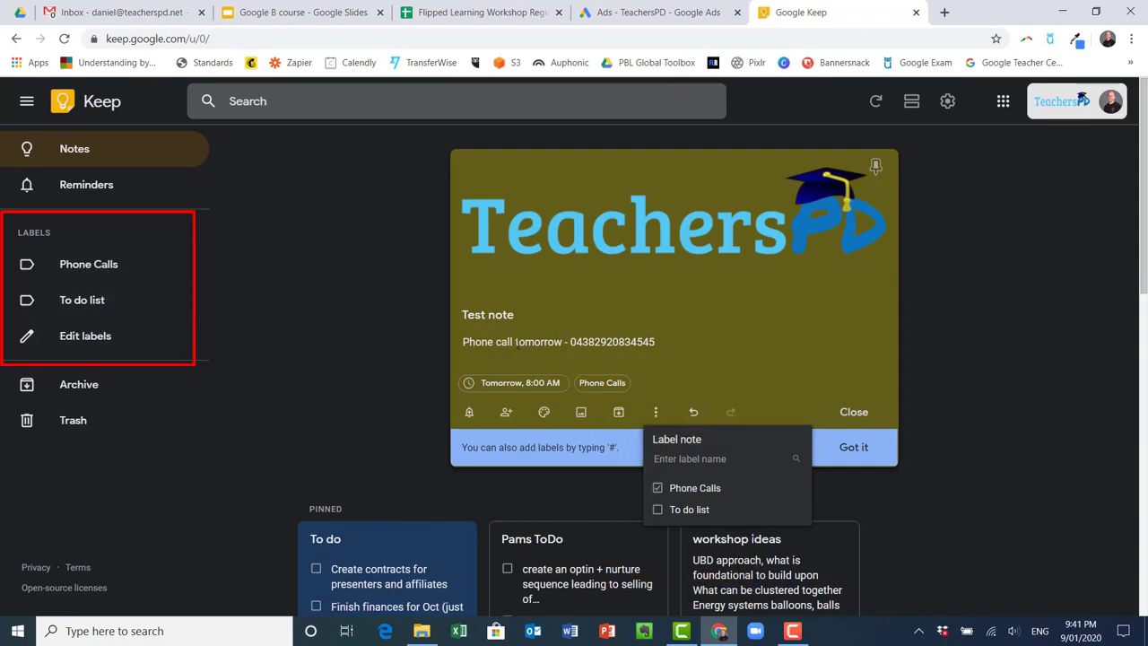
left_click(682, 370)
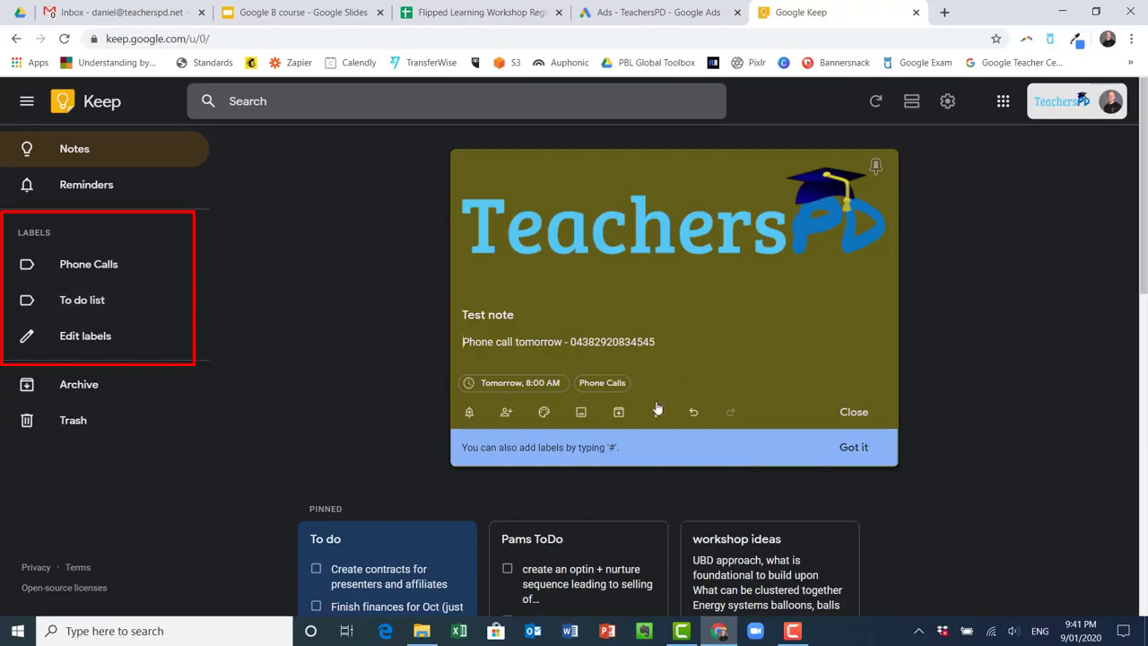
left_click(655, 411)
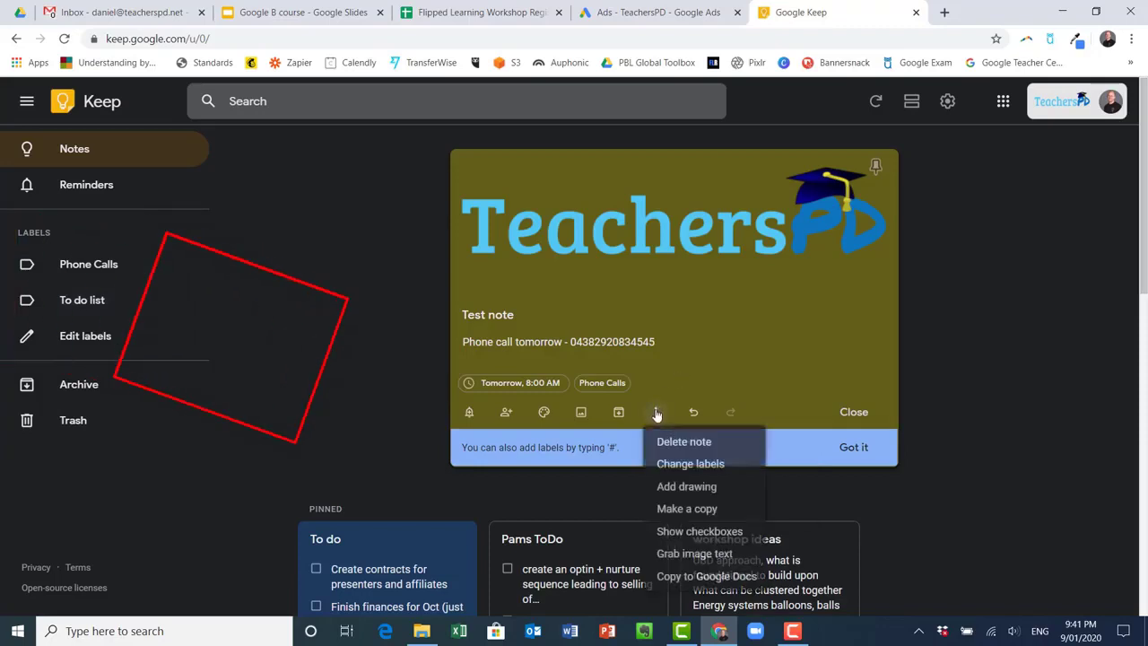
Add a drawing and sketch blue freehand curves, a Z shape and a star
left_click(686, 486)
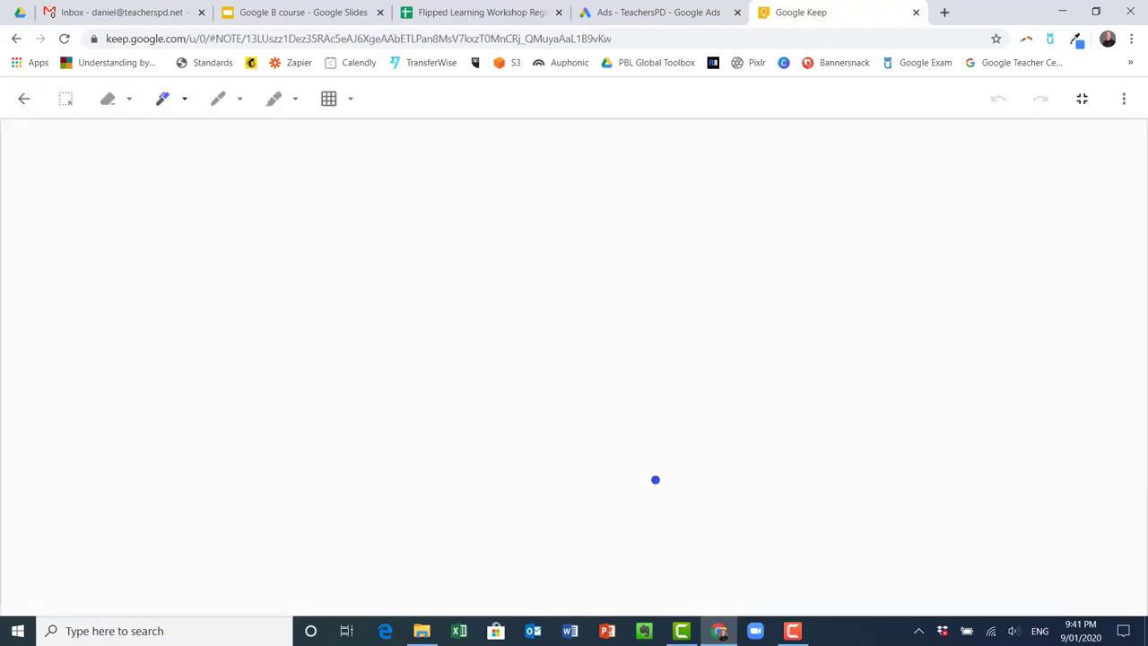
mouse_move(377, 248)
left_mouse_down()
mouse_move(380, 318)
mouse_move(505, 325)
mouse_move(506, 278)
left_mouse_up()
mouse_move(773, 311)
left_mouse_down()
mouse_move(693, 451)
mouse_move(875, 482)
left_mouse_up()
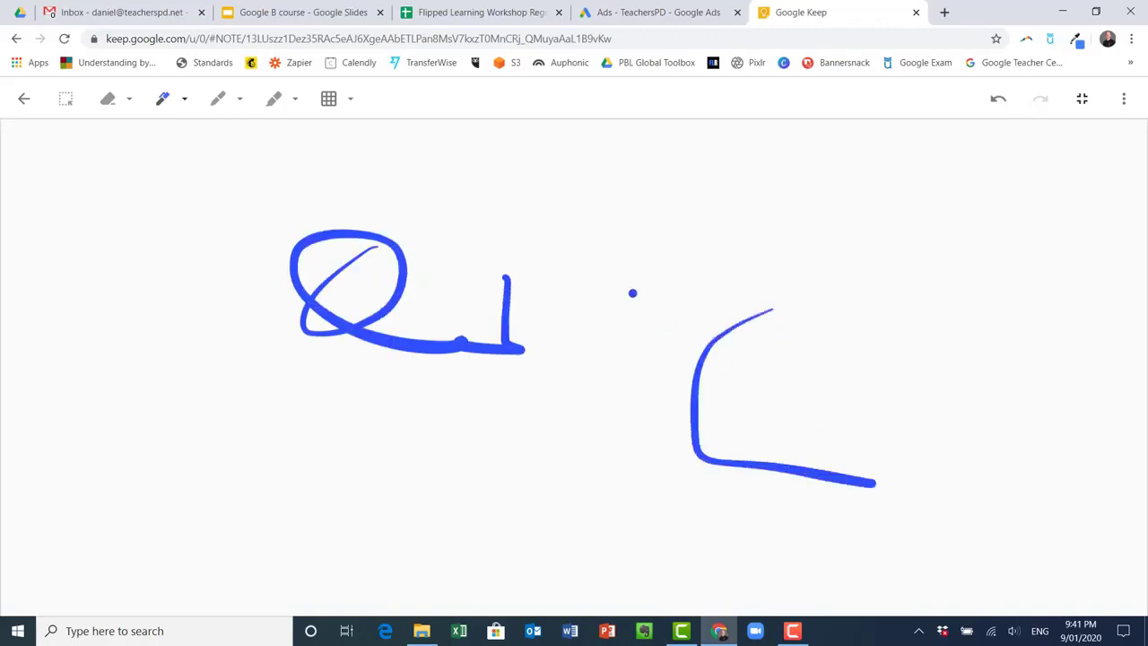
mouse_move(632, 292)
left_mouse_down()
mouse_move(769, 295)
mouse_move(761, 316)
left_mouse_up()
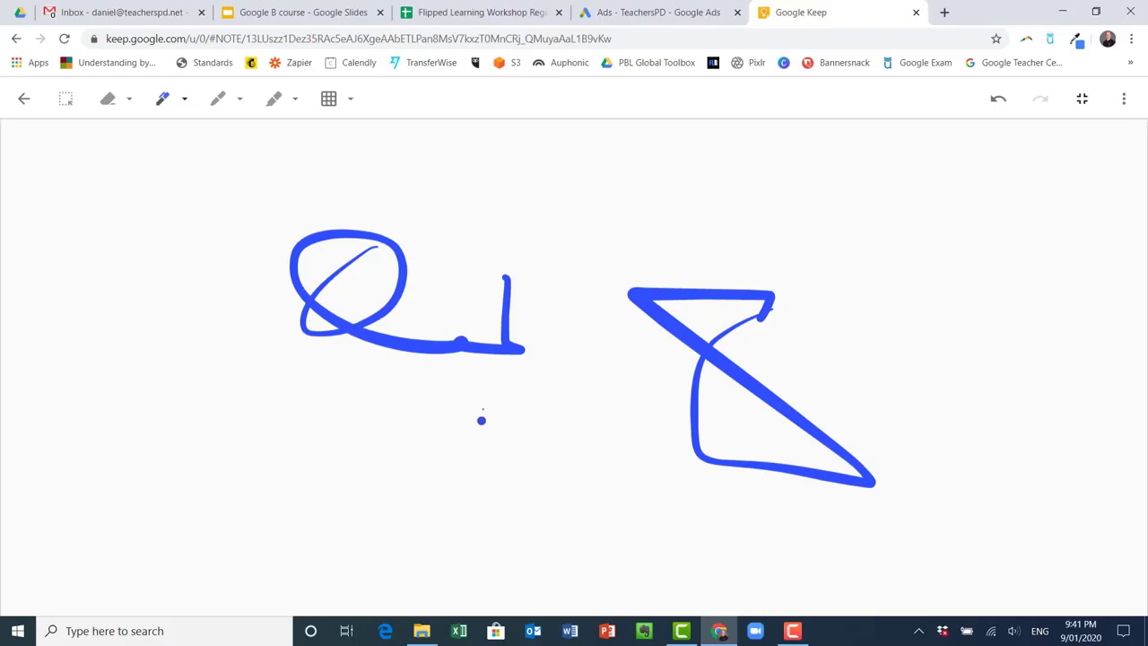
mouse_move(481, 419)
left_mouse_down()
mouse_move(502, 536)
mouse_move(570, 502)
mouse_move(411, 422)
mouse_move(475, 491)
left_mouse_up()
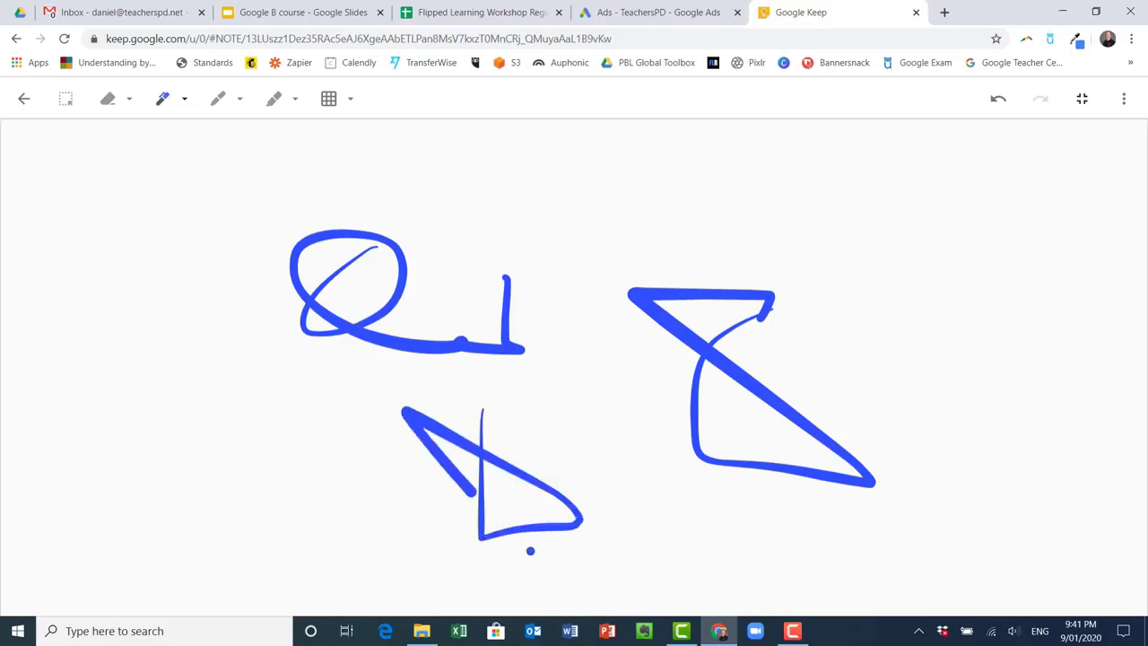
mouse_move(530, 551)
left_mouse_down()
mouse_move(507, 438)
mouse_move(484, 400)
left_mouse_up()
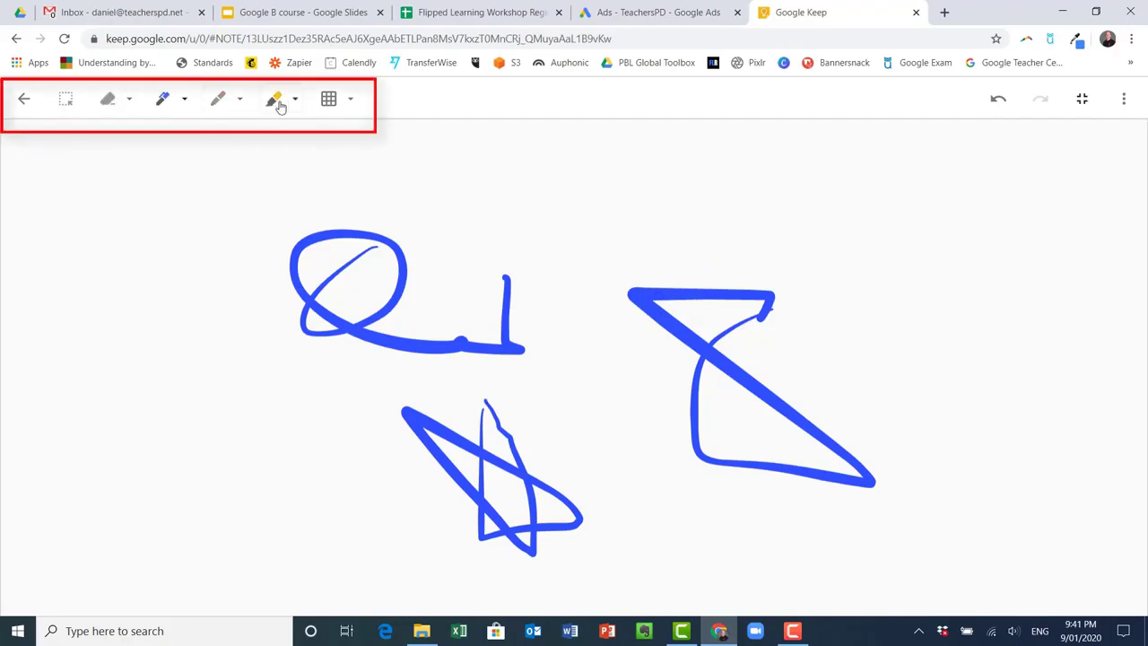
Set the drawing background to ruled lines and return to the Test note
left_click(331, 103)
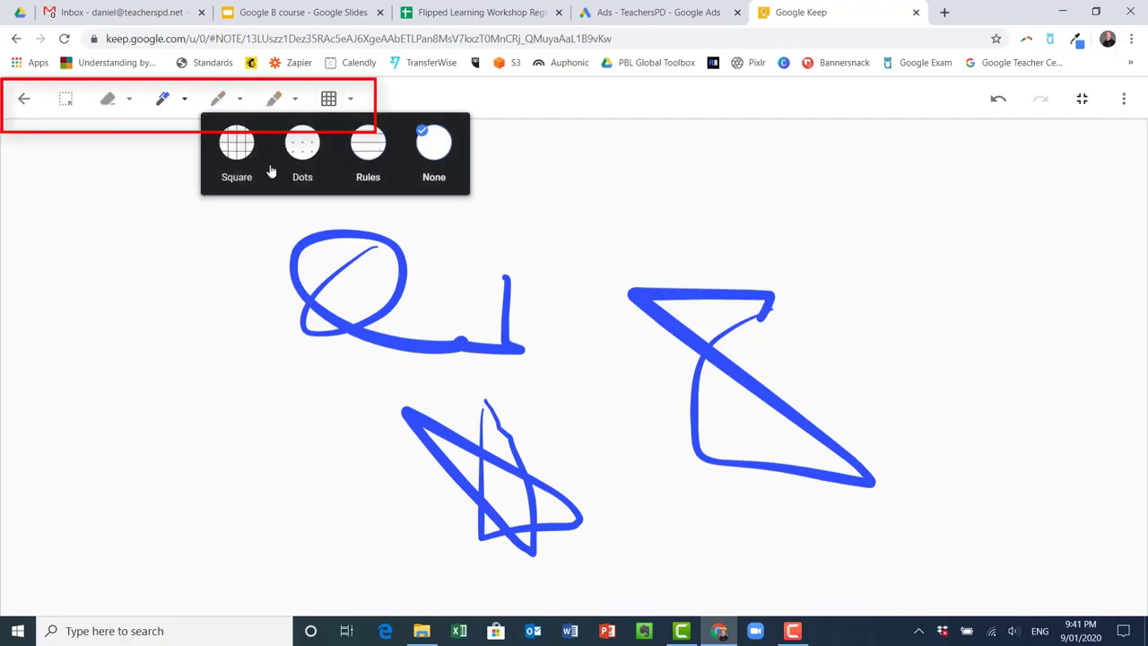
left_click(229, 148)
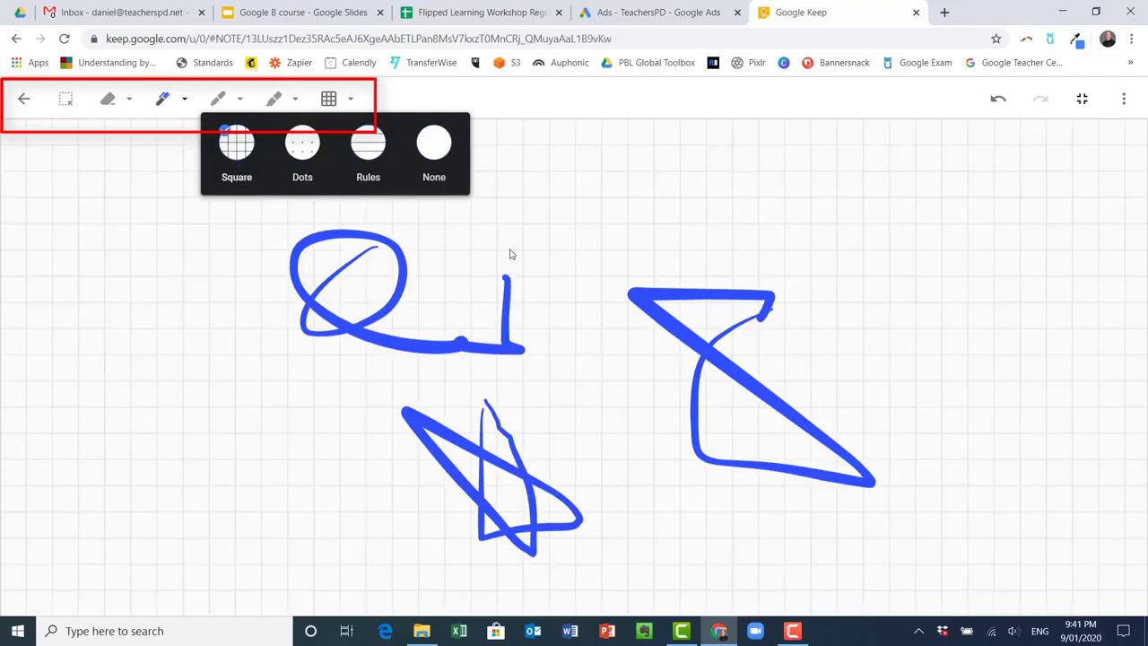
left_click(367, 152)
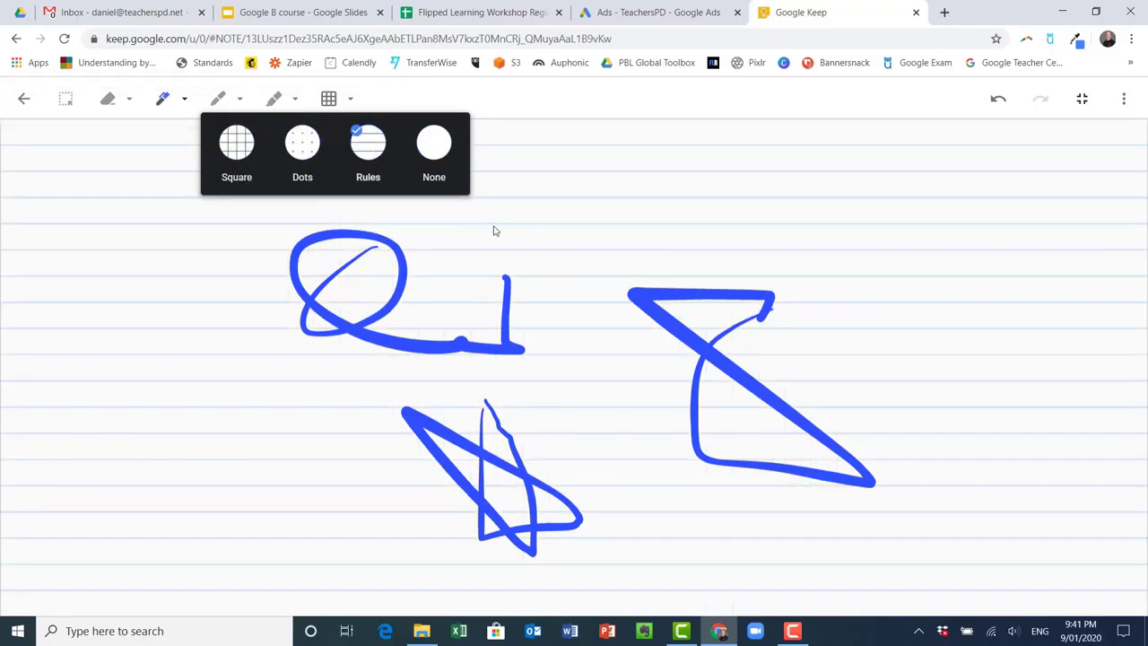
left_click(21, 99)
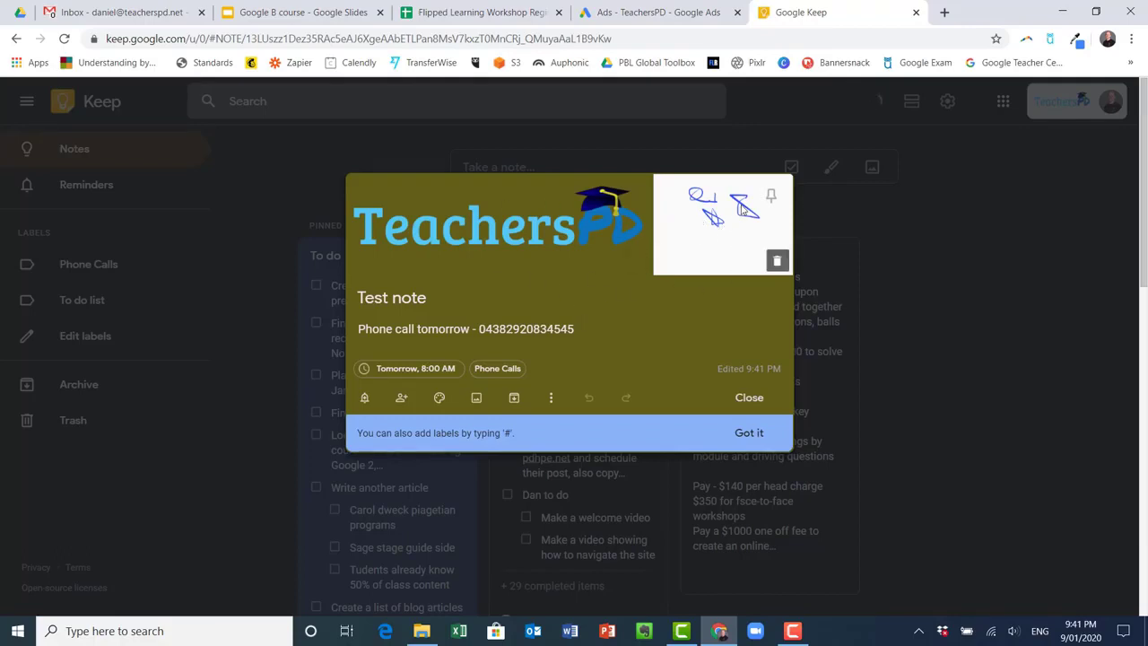
Enable Show checkboxes so the phone call line becomes a checklist item
left_click(550, 400)
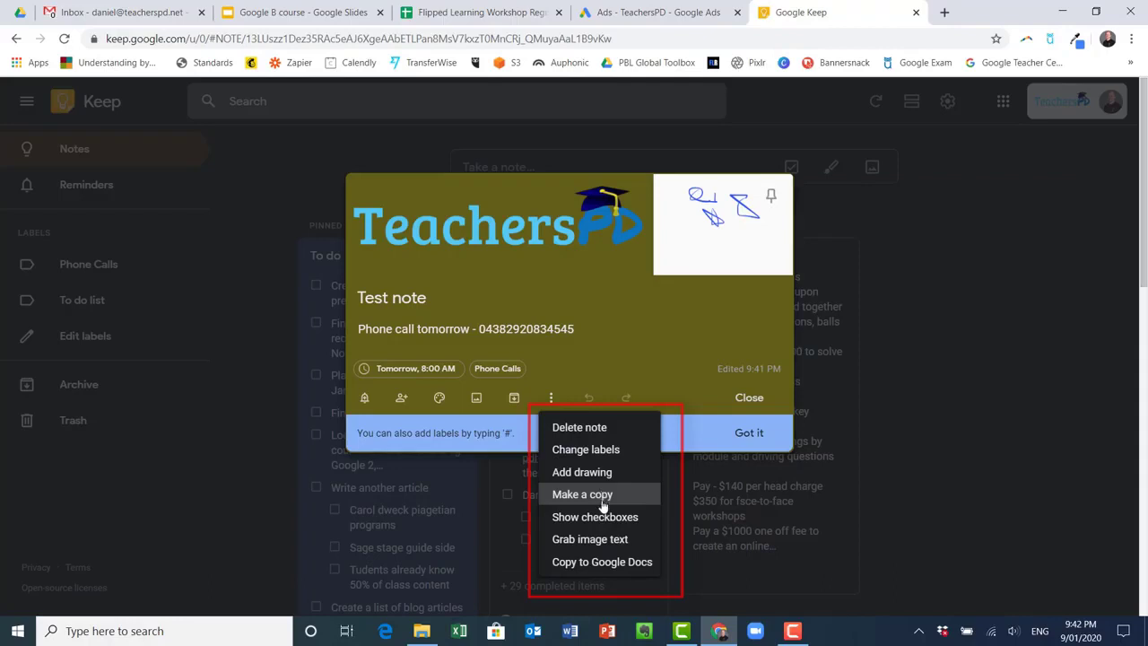
left_click(596, 518)
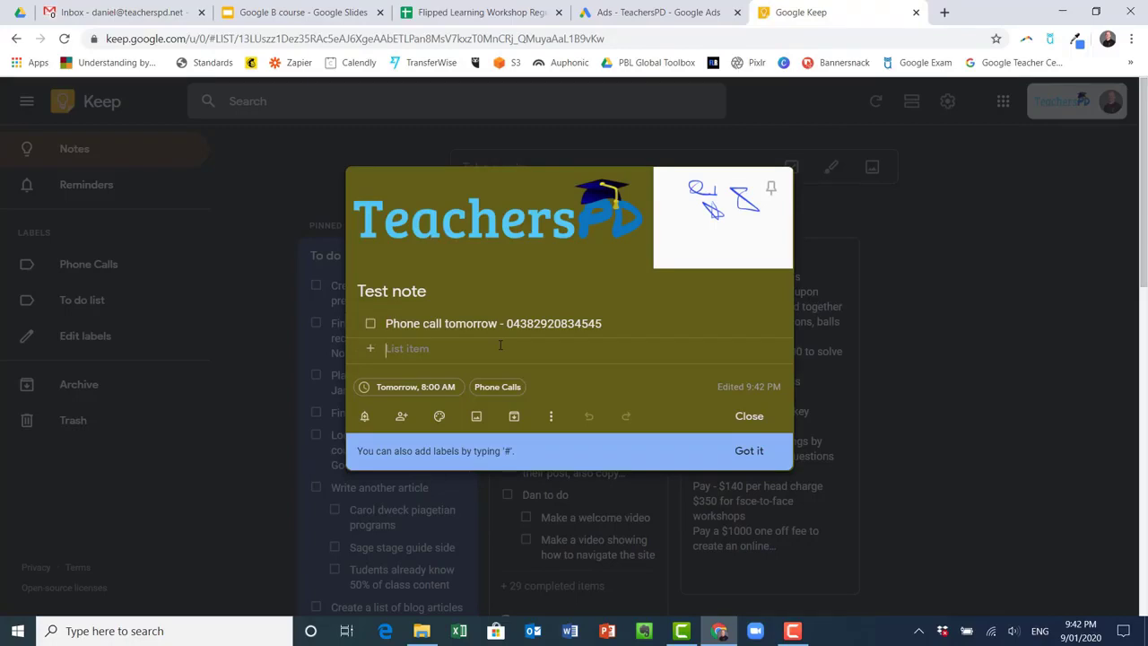
Add indented sub-items 'next years workshops' and 'affiliate', ticking and then unticking them
left_click(500, 348)
type("next")
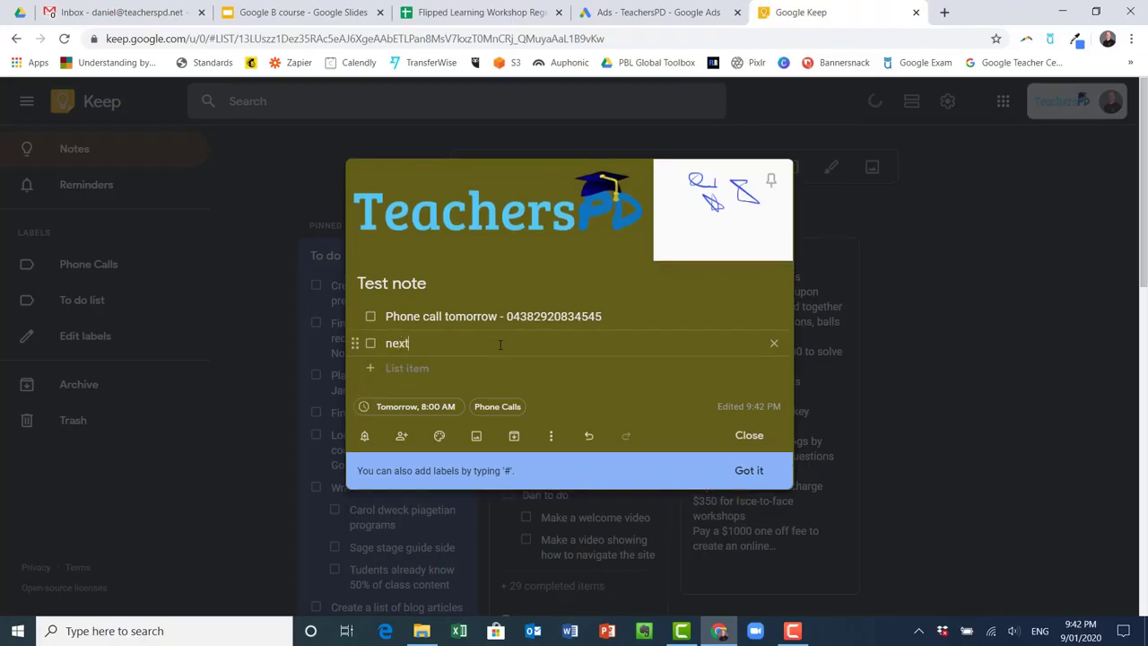
type(" years workshops")
type("affiliate")
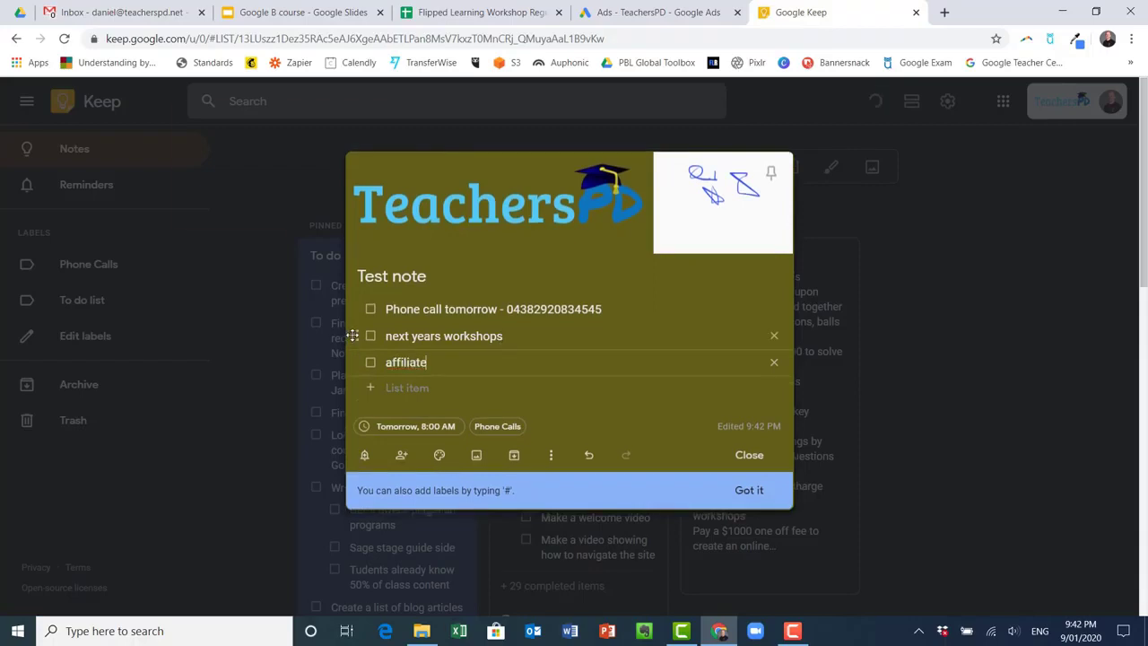
left_click_drag(348, 335, 390, 361)
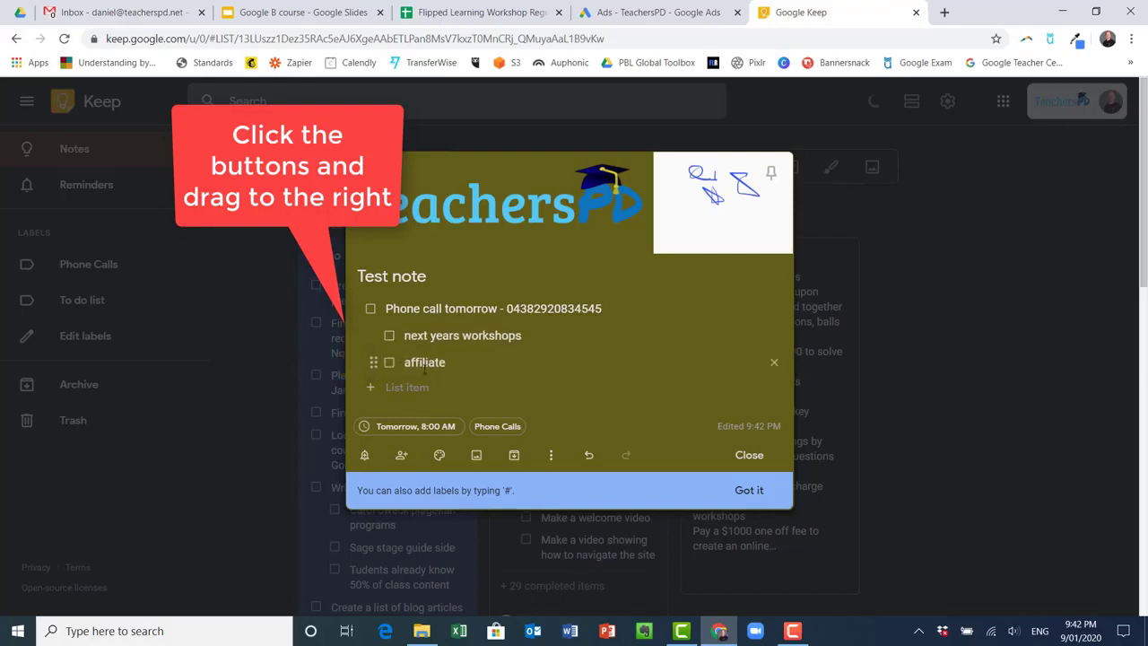
left_click(390, 363)
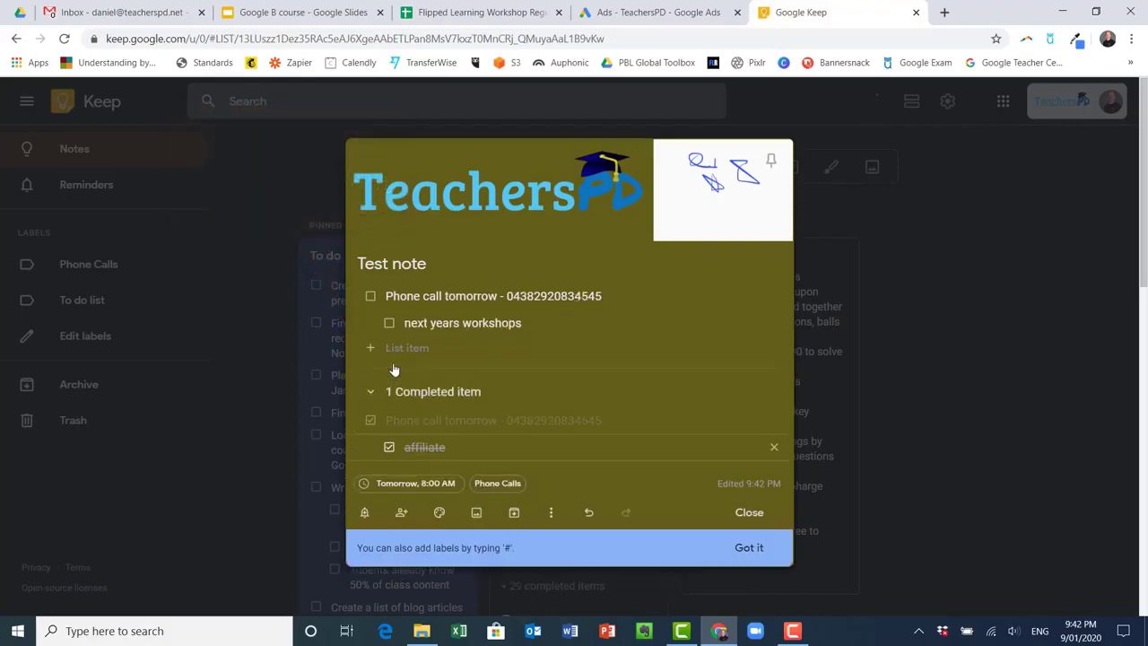
left_click(390, 320)
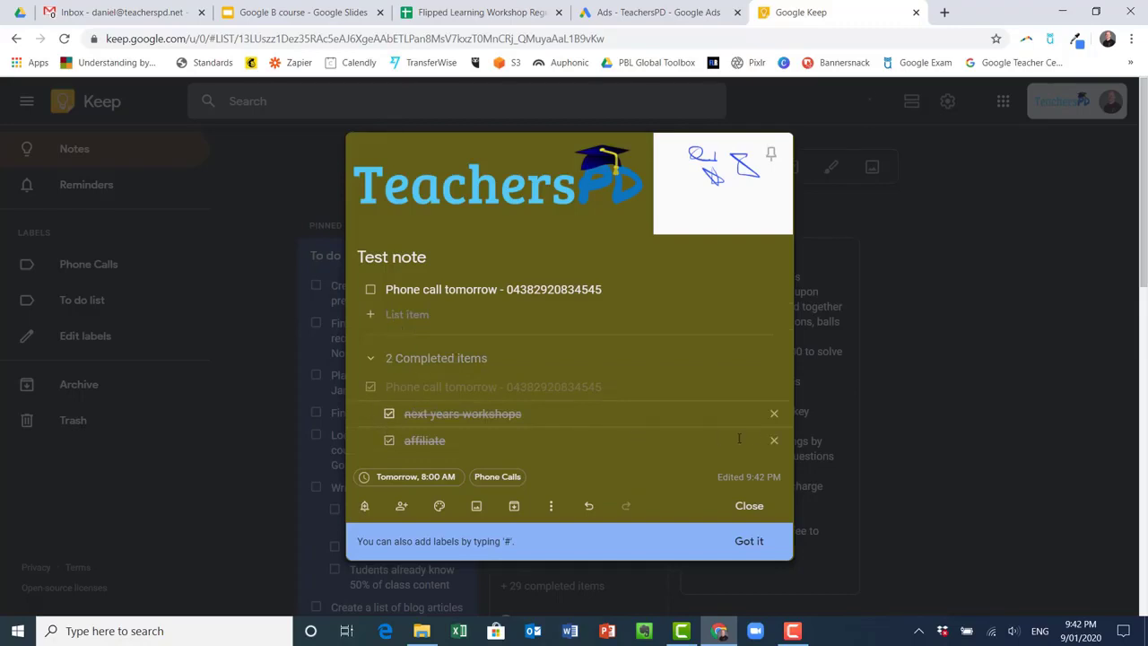
left_click(389, 441)
left_click(389, 441)
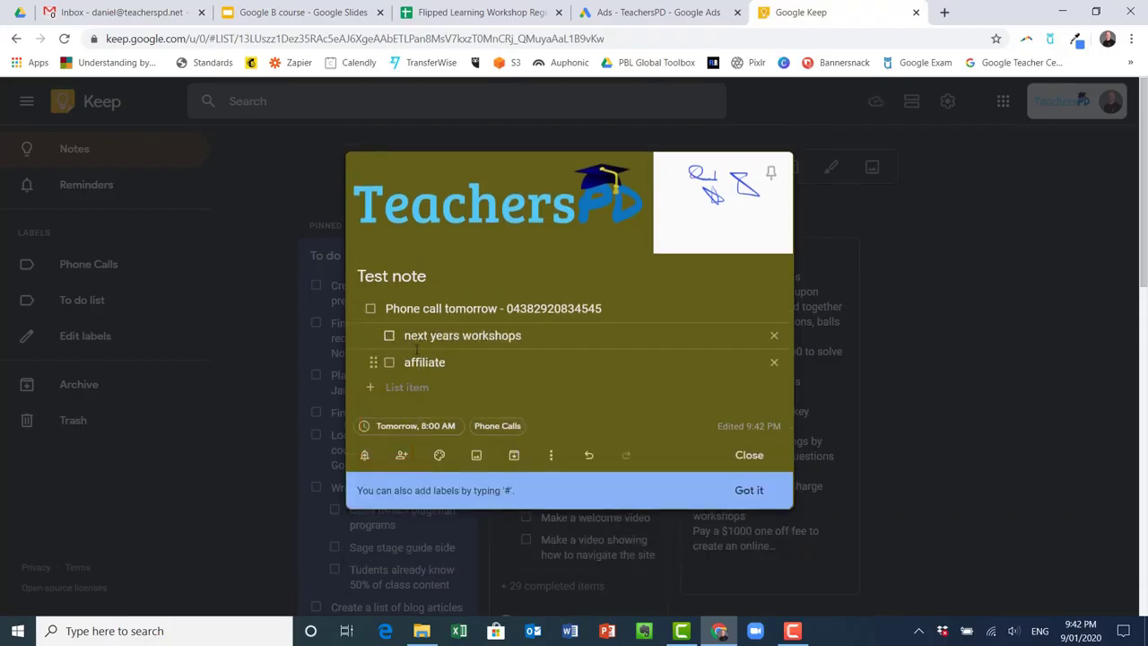
Complete the phone call item with its sub-items, then restore it to the active list
left_click(371, 309)
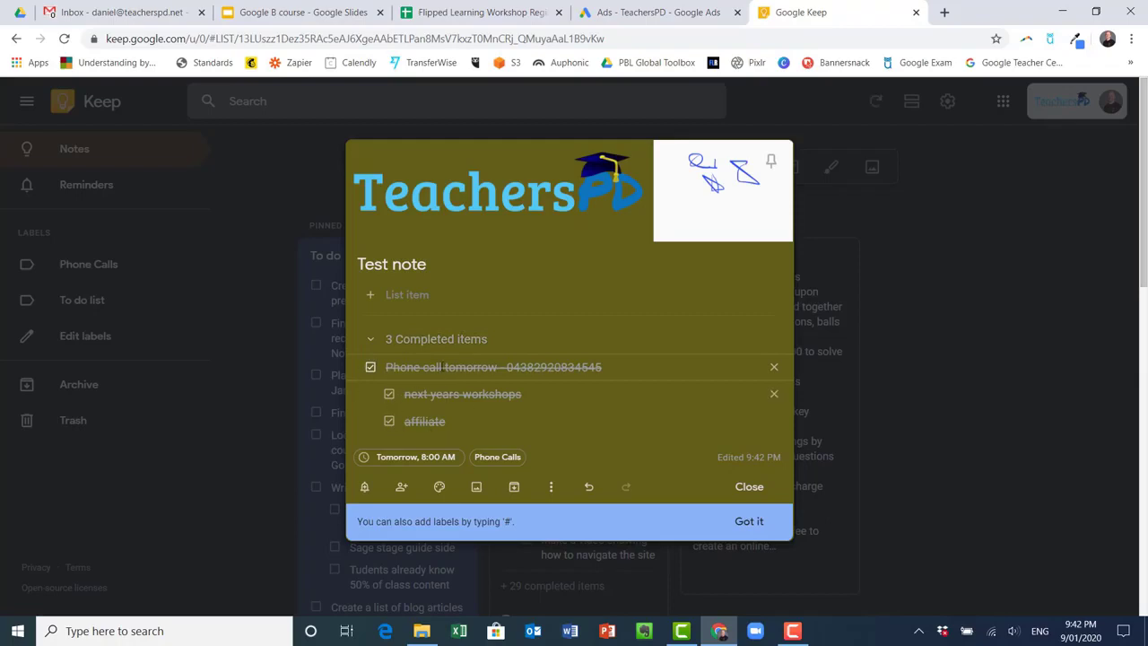
left_click(369, 369)
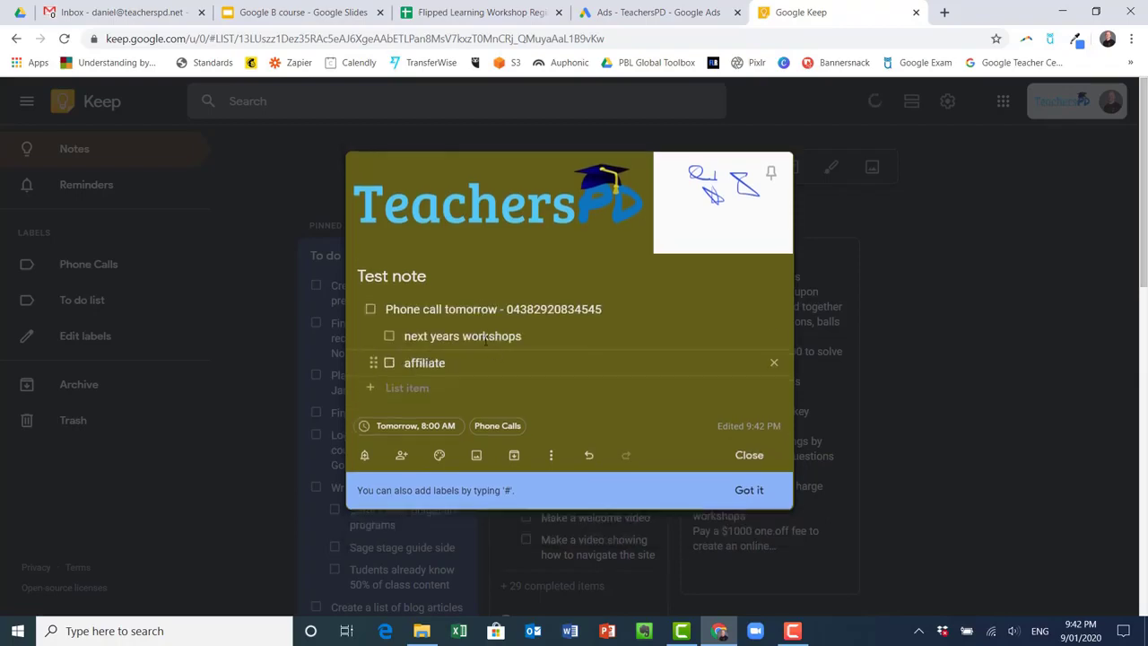
left_click(551, 457)
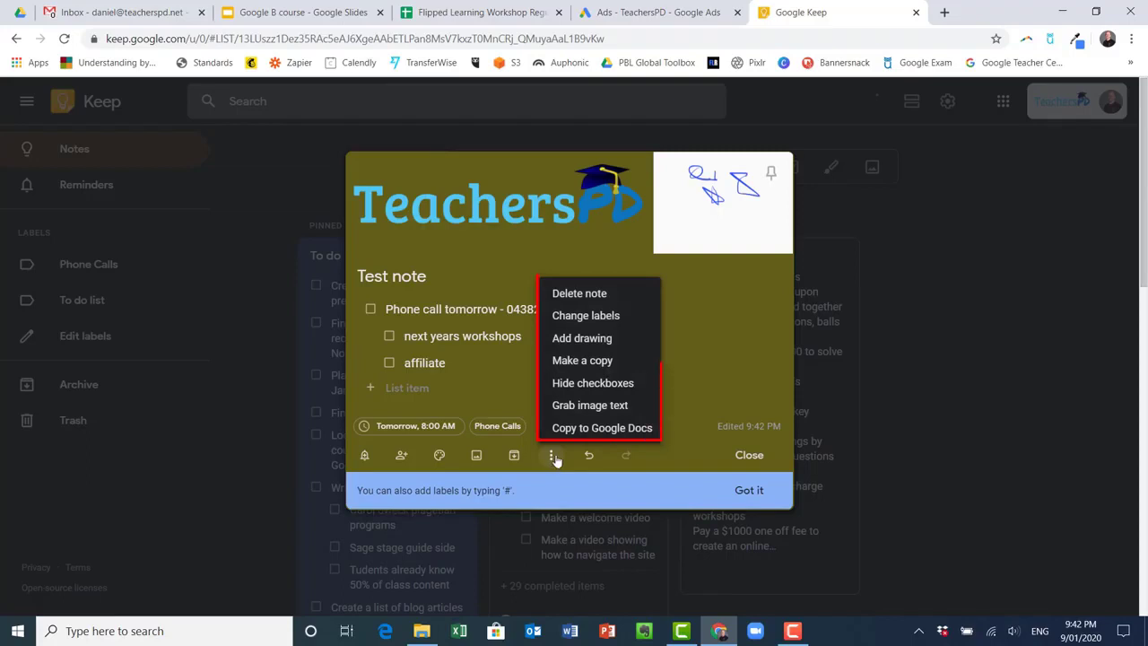
Add the logo's text 'TeachersPD' and 'or' as checklist items, then pin and close the Test note
left_click(576, 413)
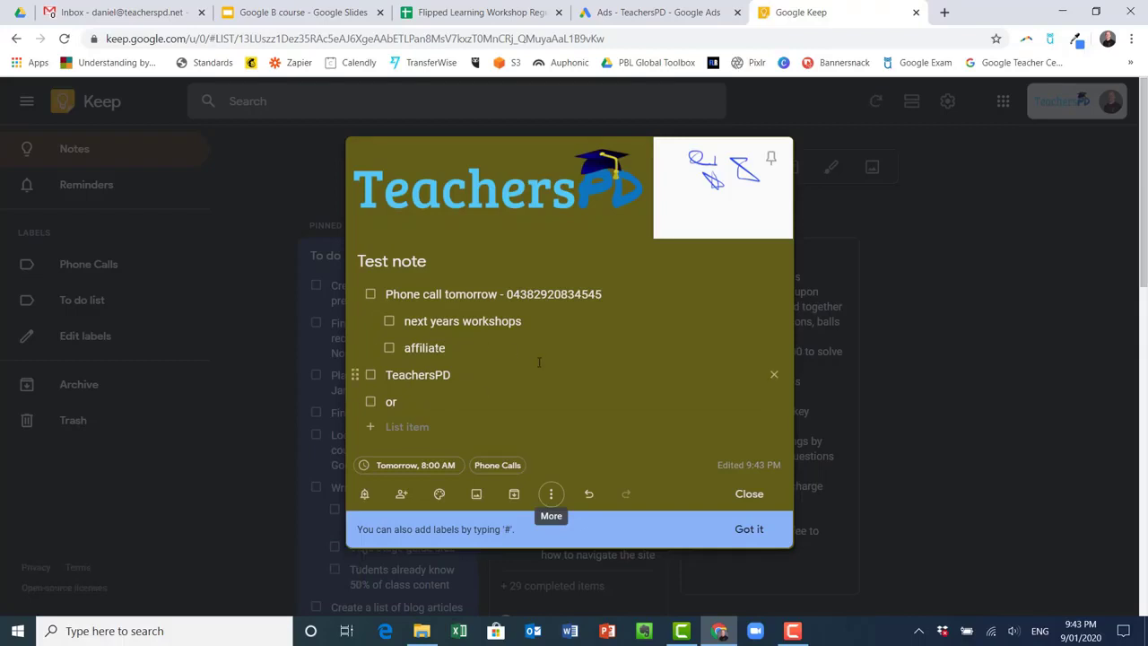
left_click(551, 493)
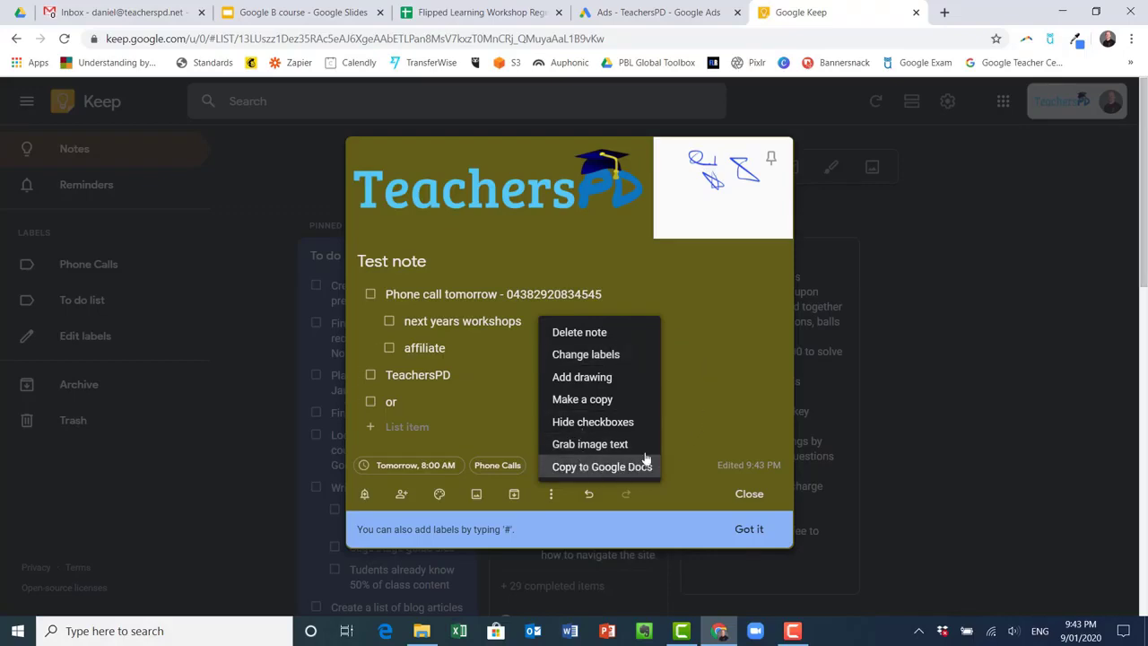
left_click(707, 367)
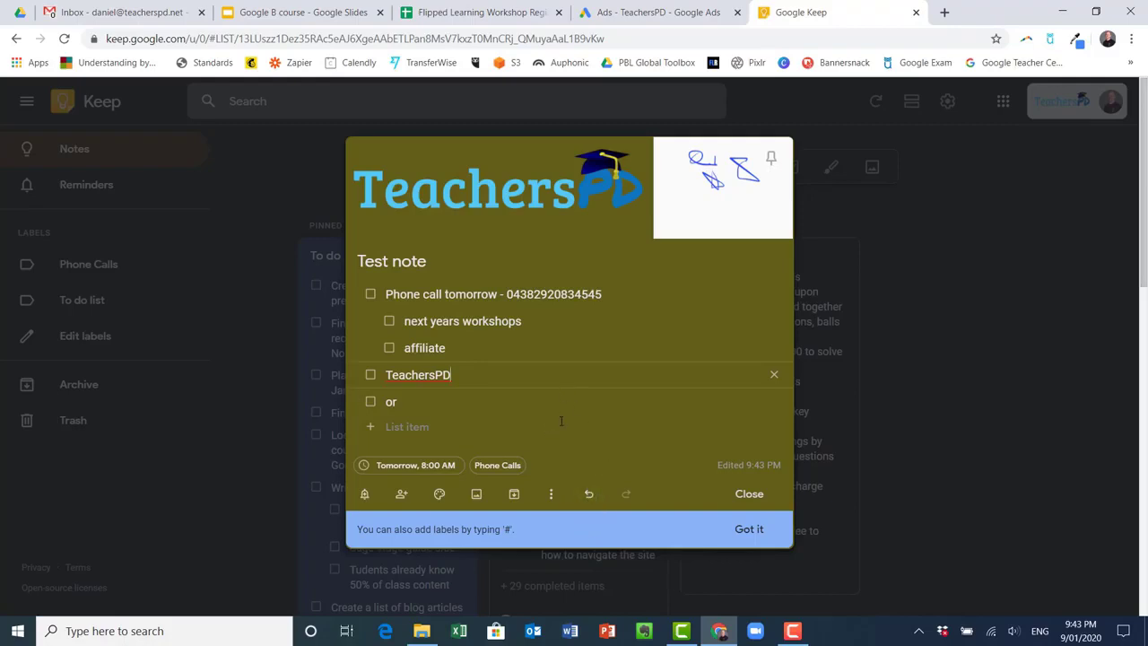
left_click(773, 158)
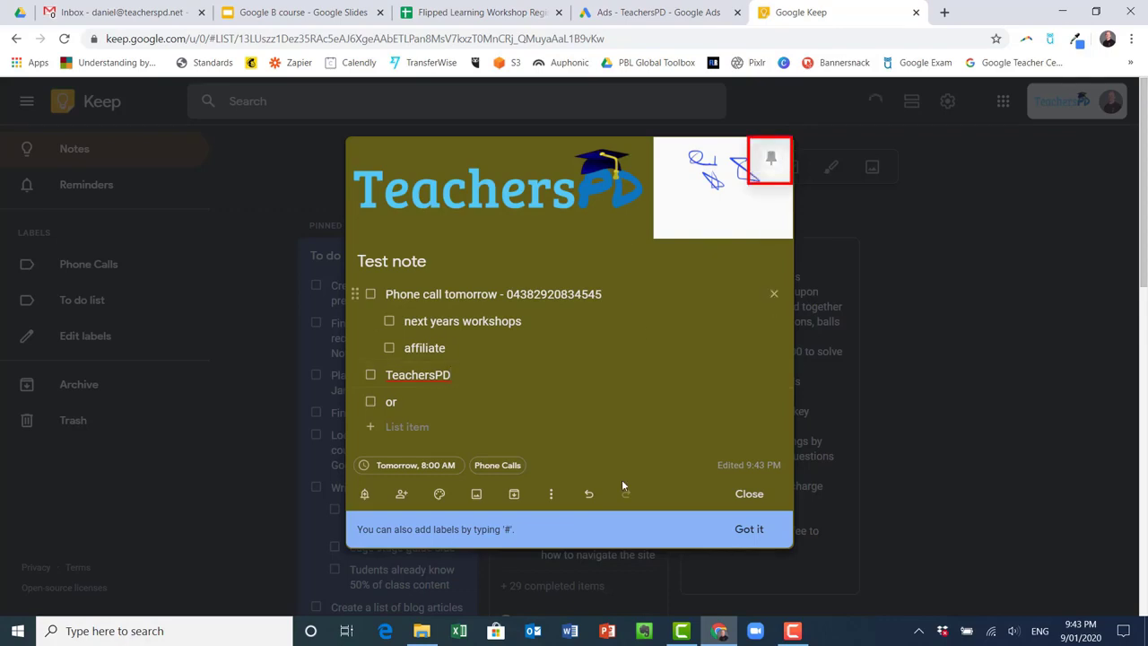
left_click(744, 494)
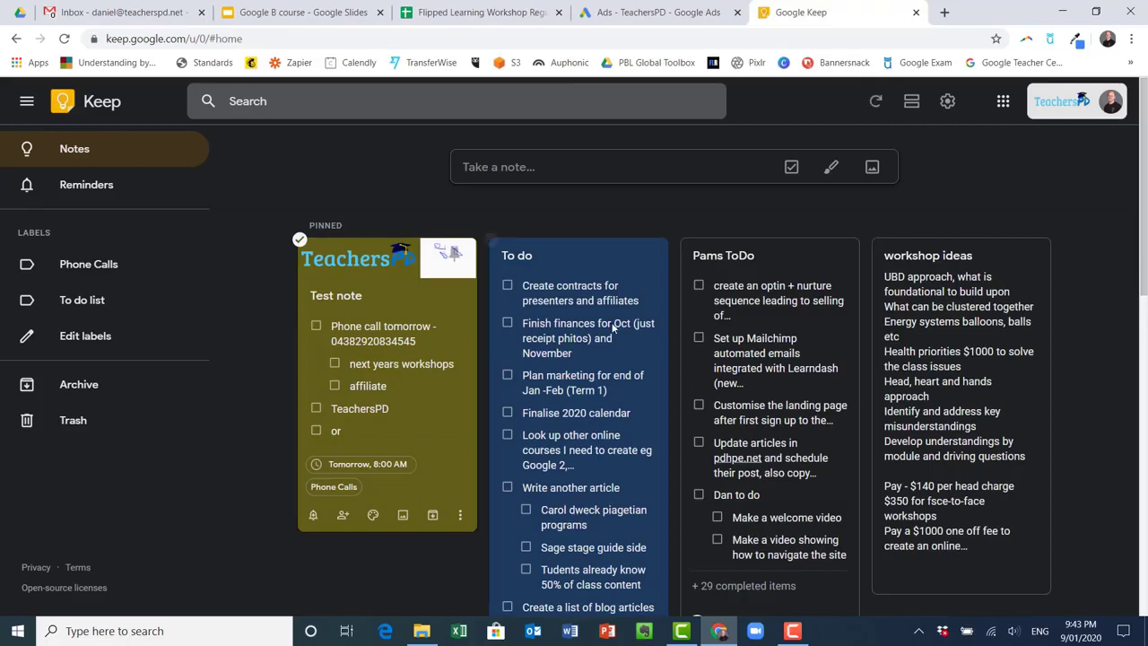
Filter to the Phone Calls label and create a new label named 'year 9 notes'
left_click(63, 271)
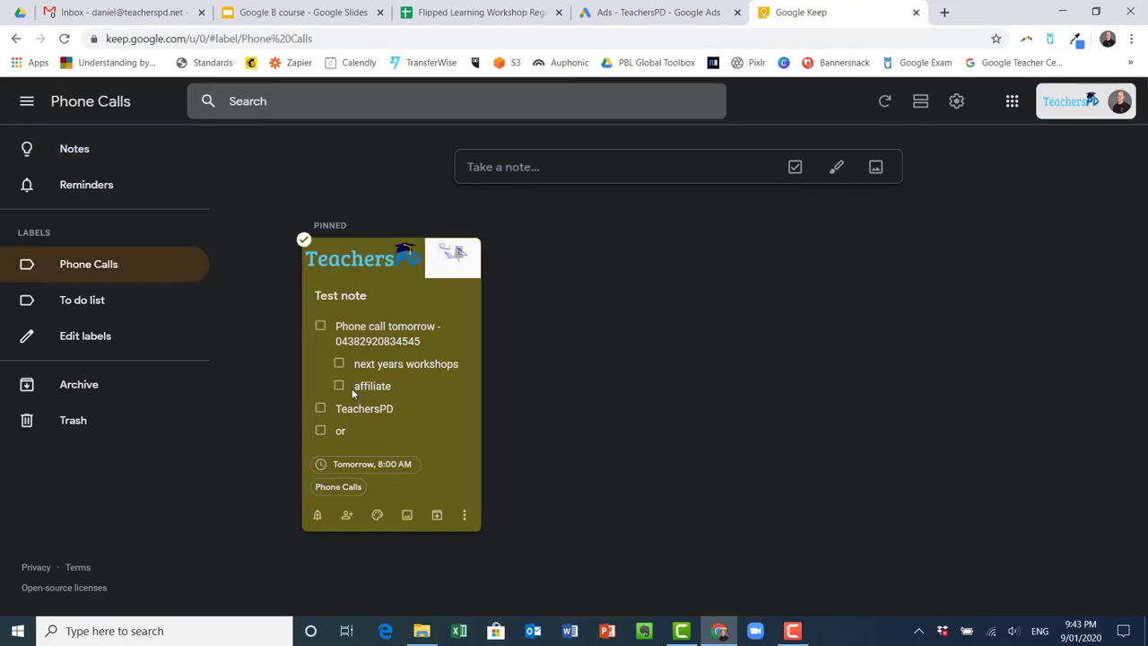
left_click(80, 344)
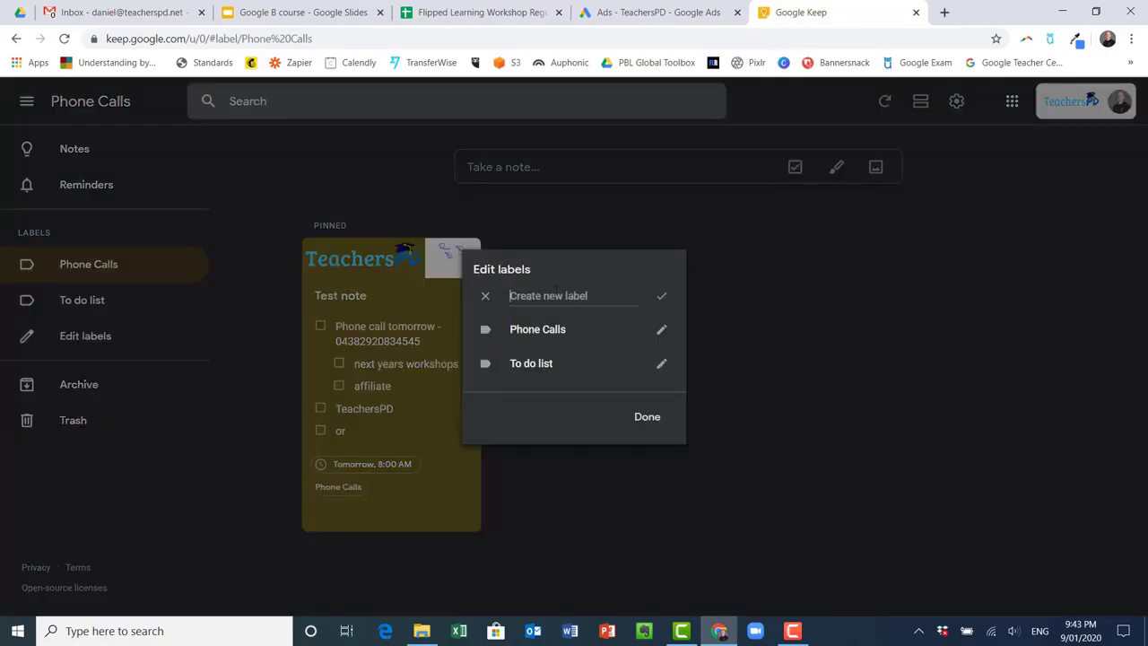
type("year 9 notes")
key("Return")
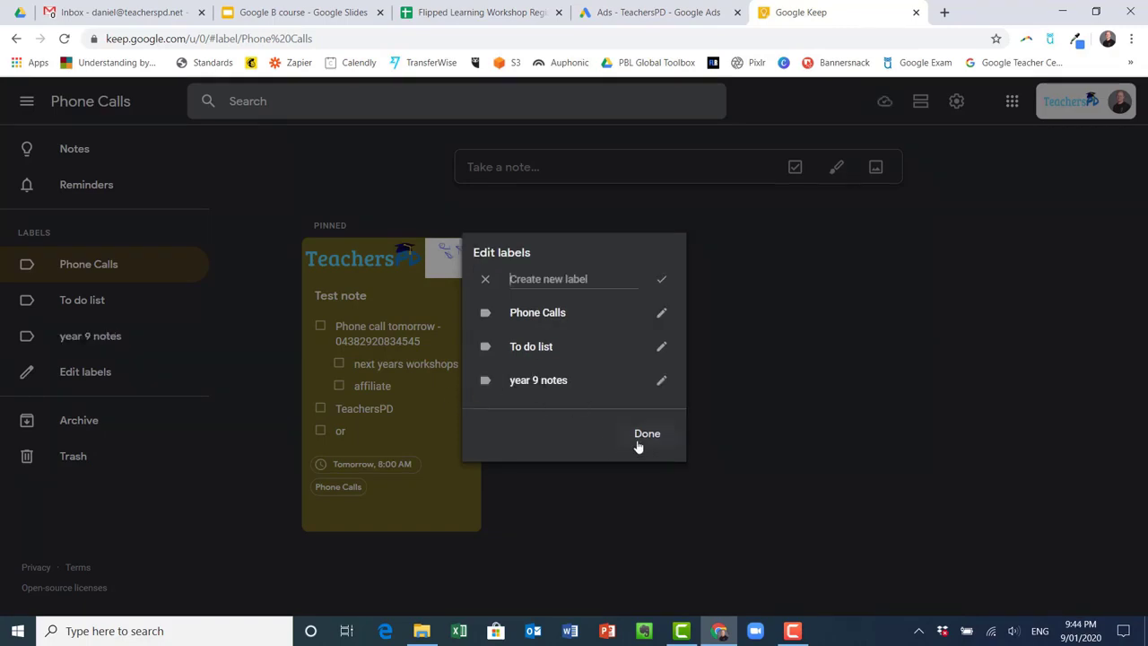
left_click(646, 435)
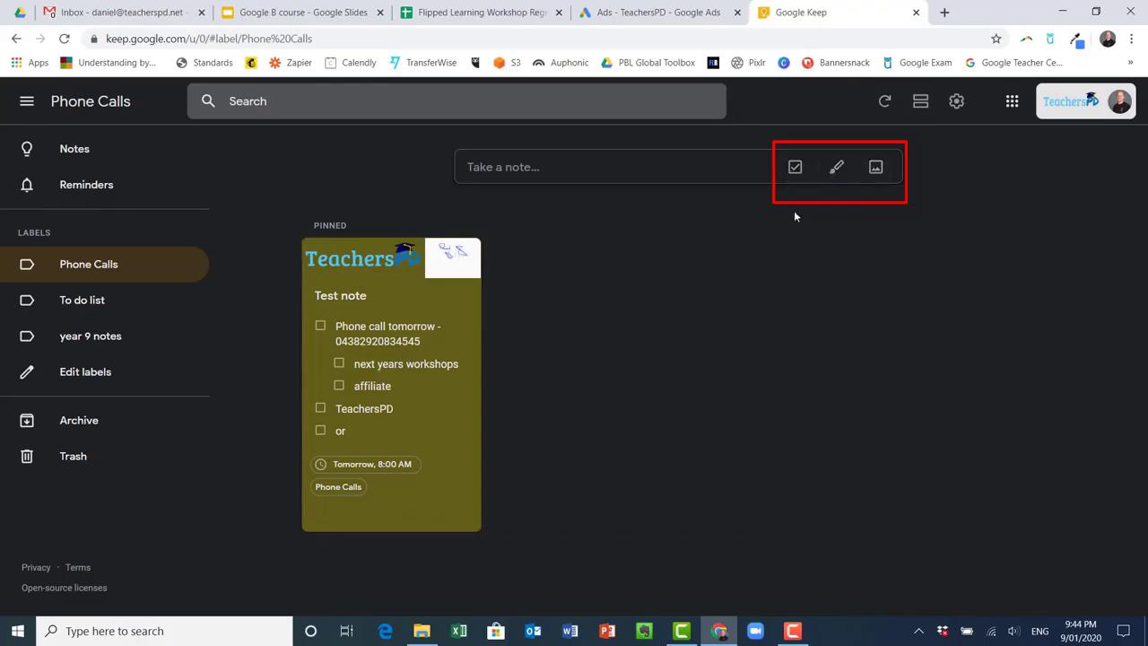
Refresh, try the single-column list layout, return to all Notes, then switch back to grid view
left_click(883, 106)
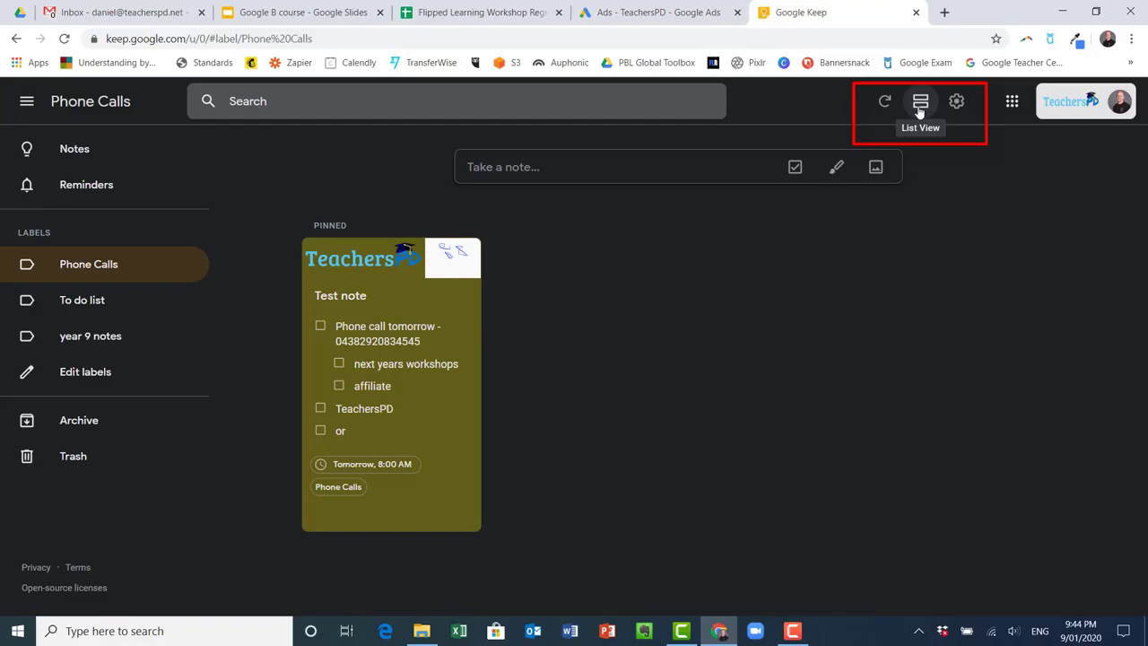
left_click(919, 103)
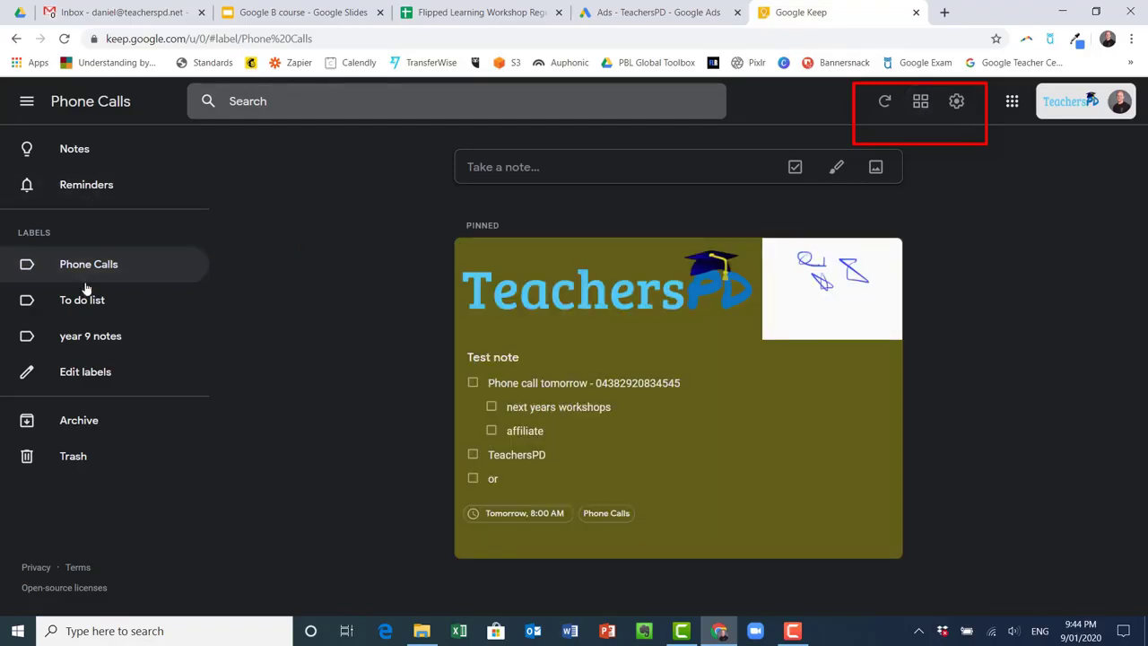
left_click(72, 167)
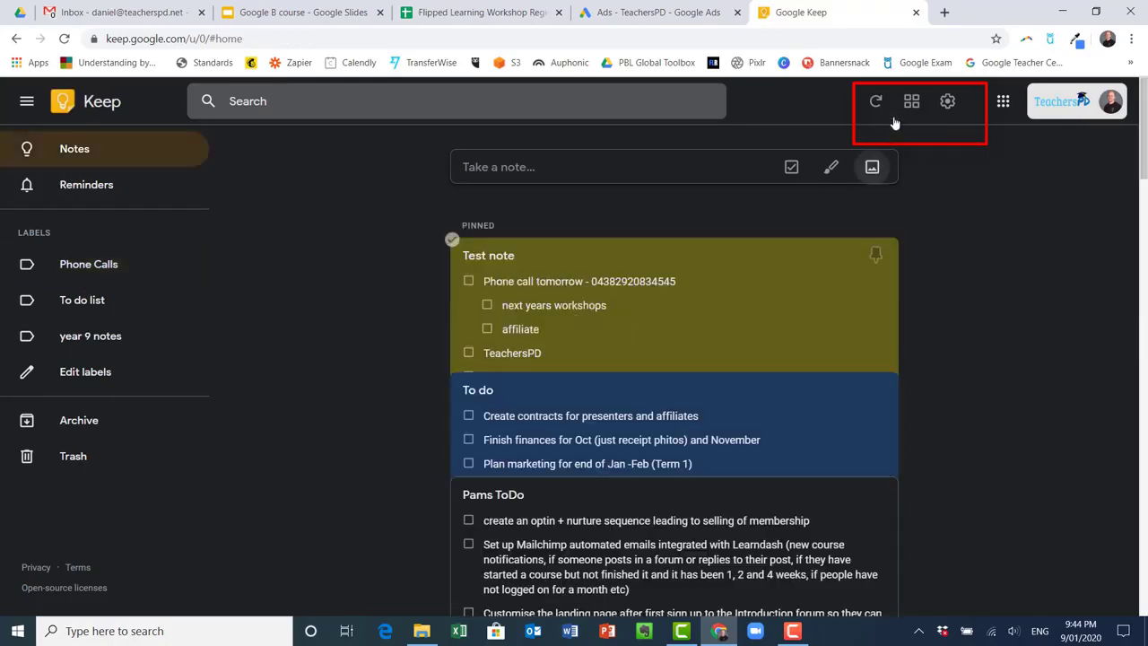
scroll(673, 314, "down", 4)
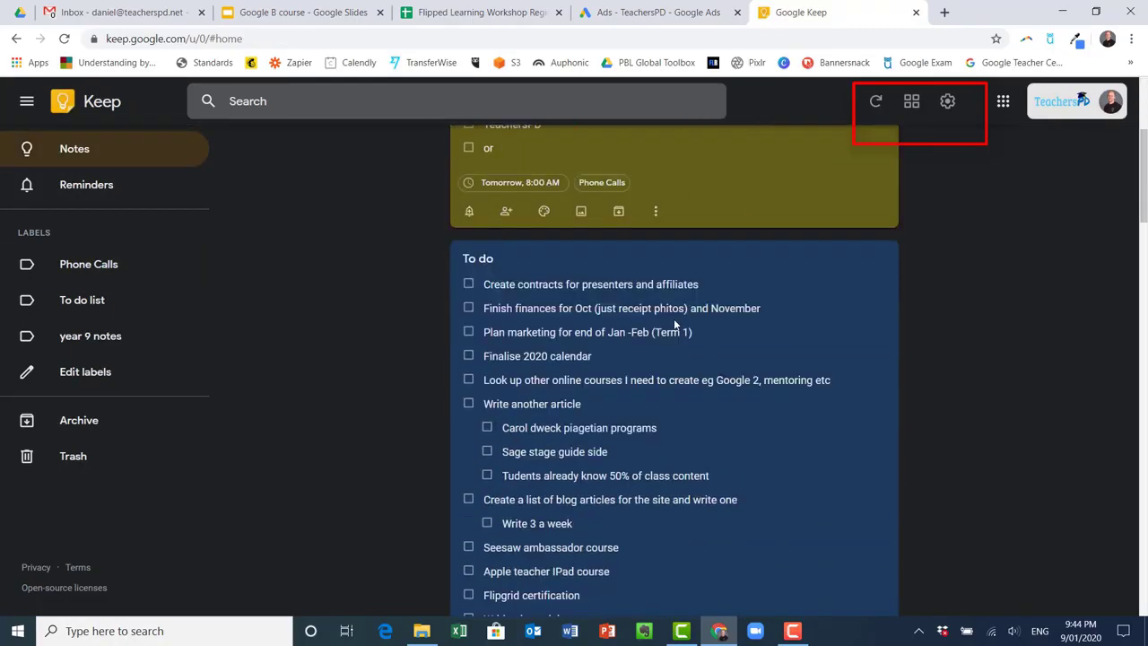
scroll(674, 321, "down", 4)
scroll(673, 320, "up", 8)
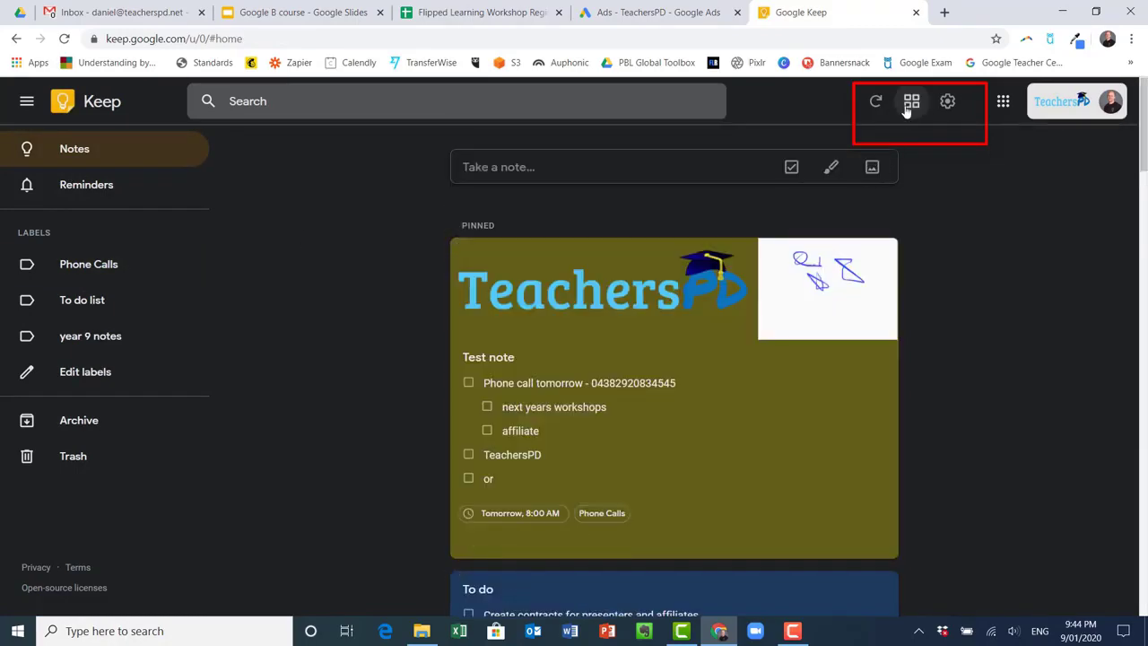
left_click(908, 105)
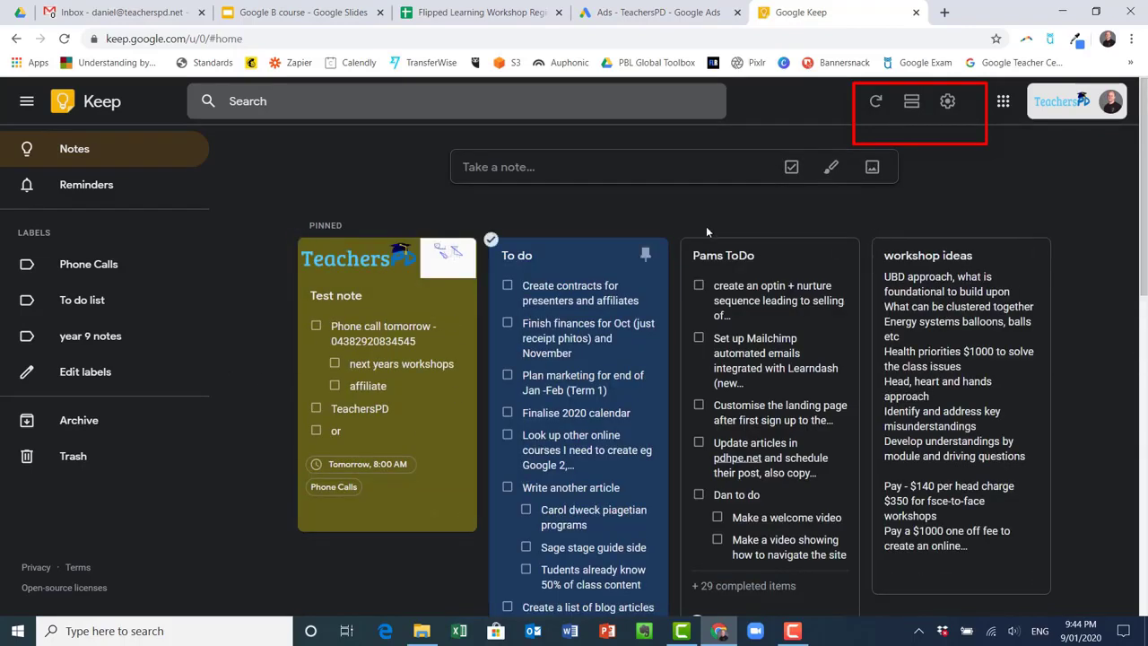
Disable the dark theme from the gear menu, then open and close the Settings window
left_click(948, 102)
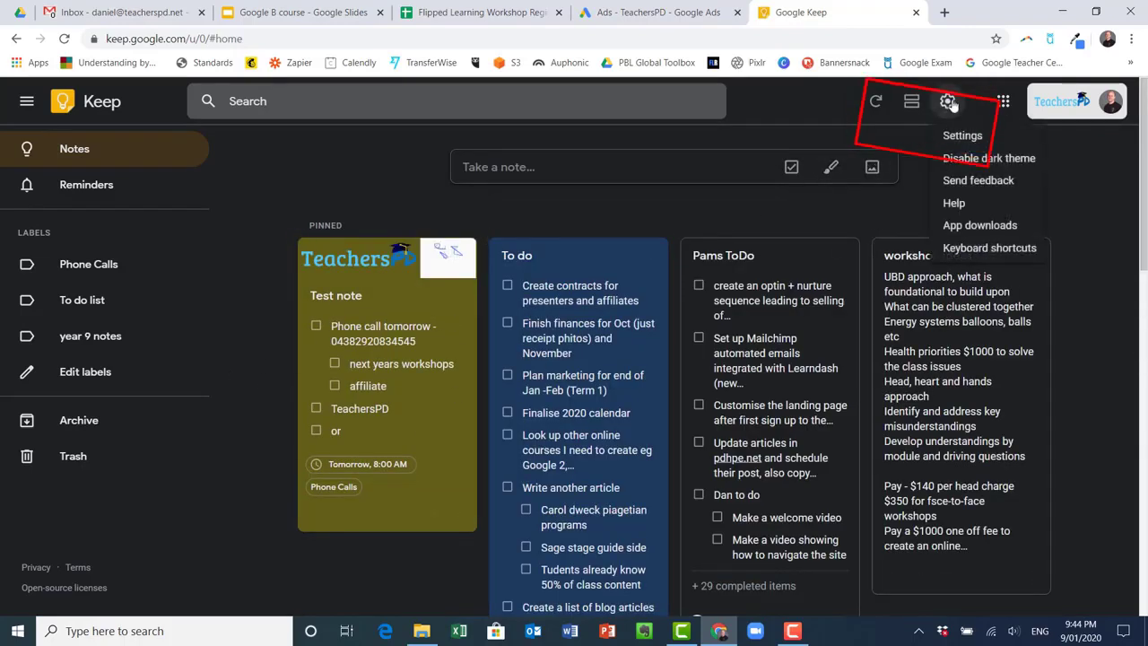
left_click(968, 158)
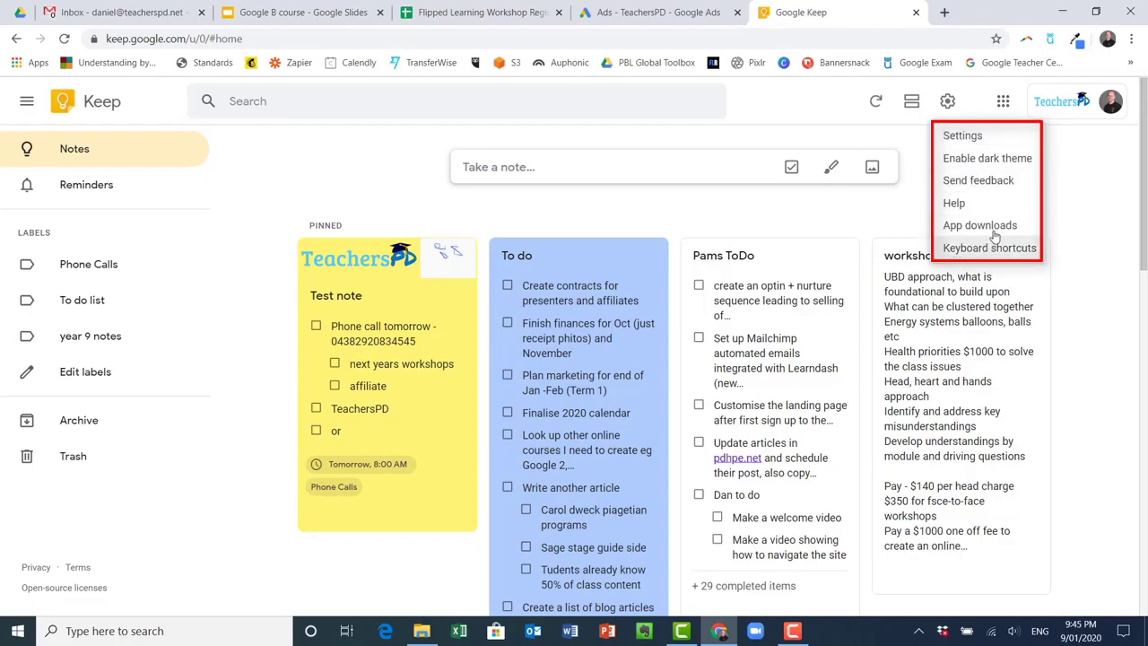
left_click(951, 137)
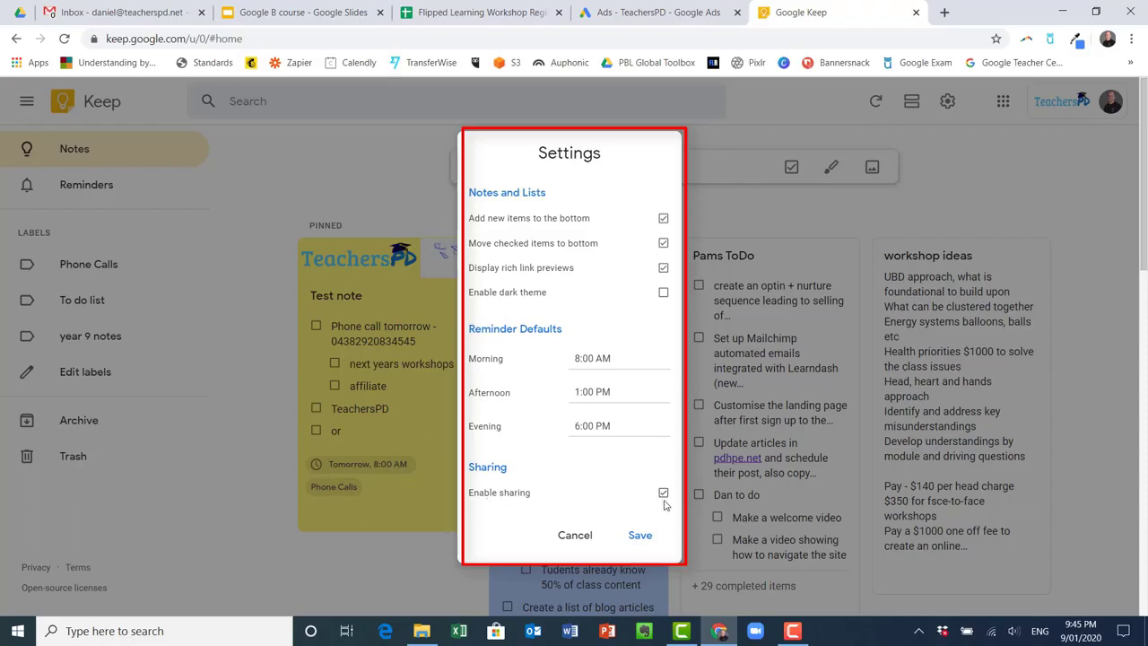
left_click(617, 535)
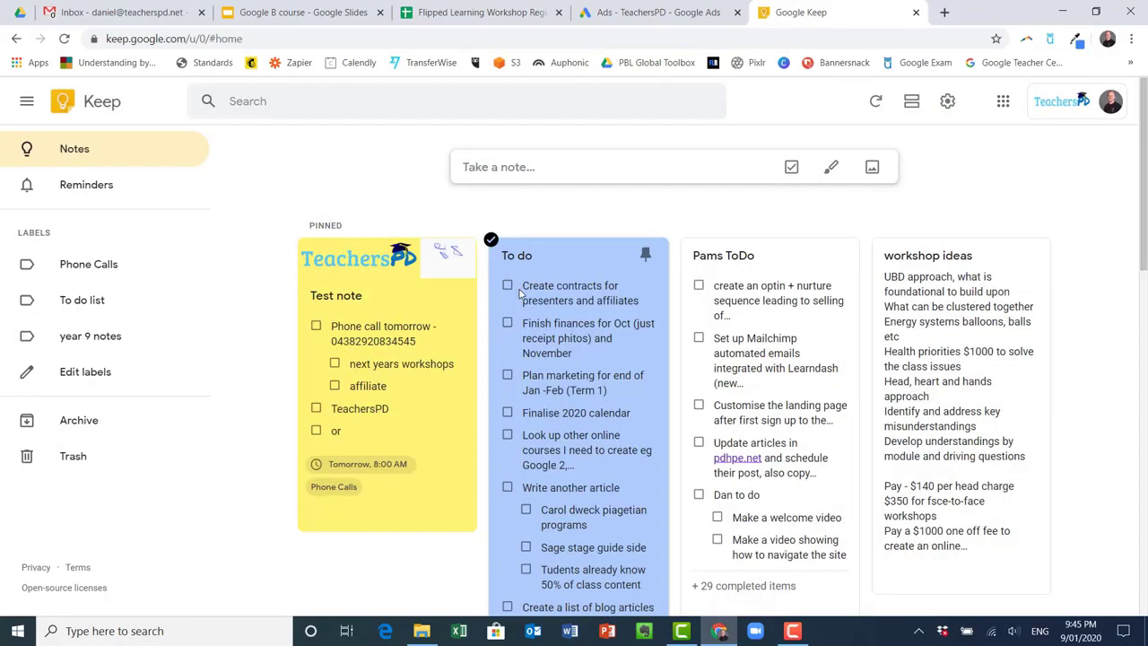
scroll(518, 293, "down", 1)
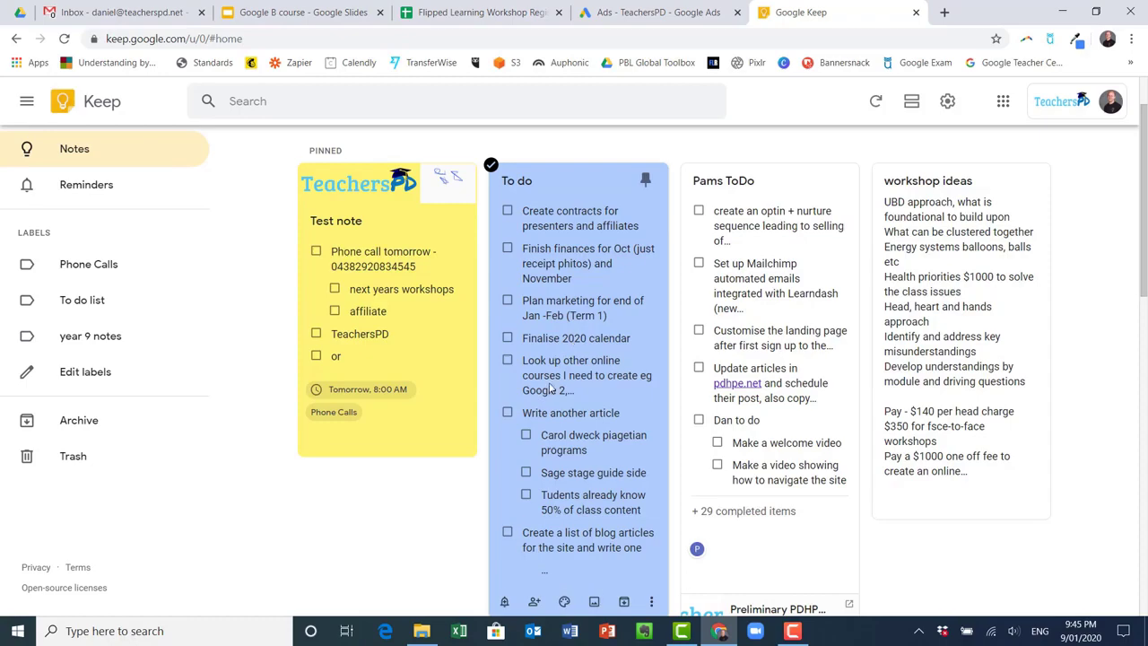
scroll(549, 388, "down", 1)
scroll(549, 389, "down", 2)
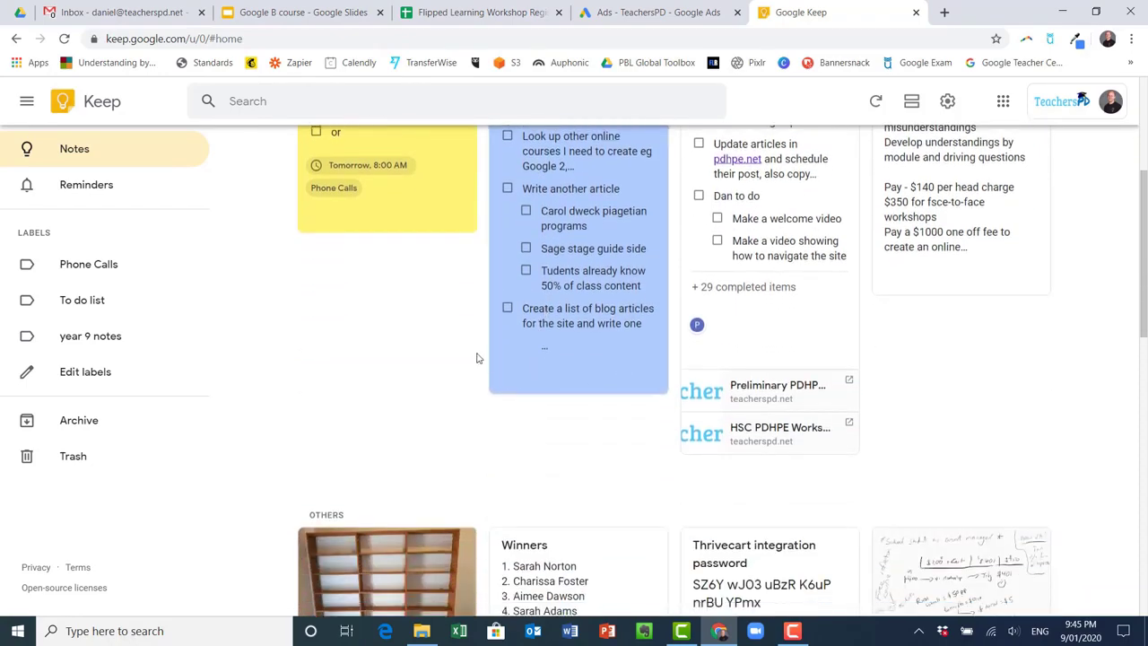
scroll(476, 356, "down", 2)
scroll(471, 341, "up", 6)
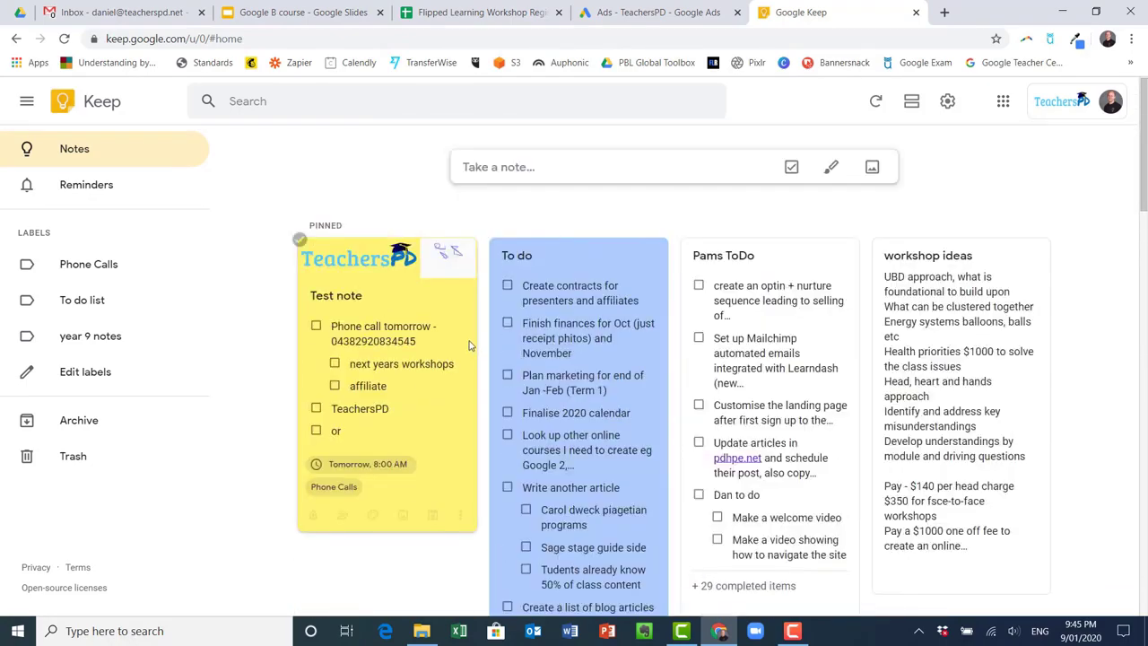